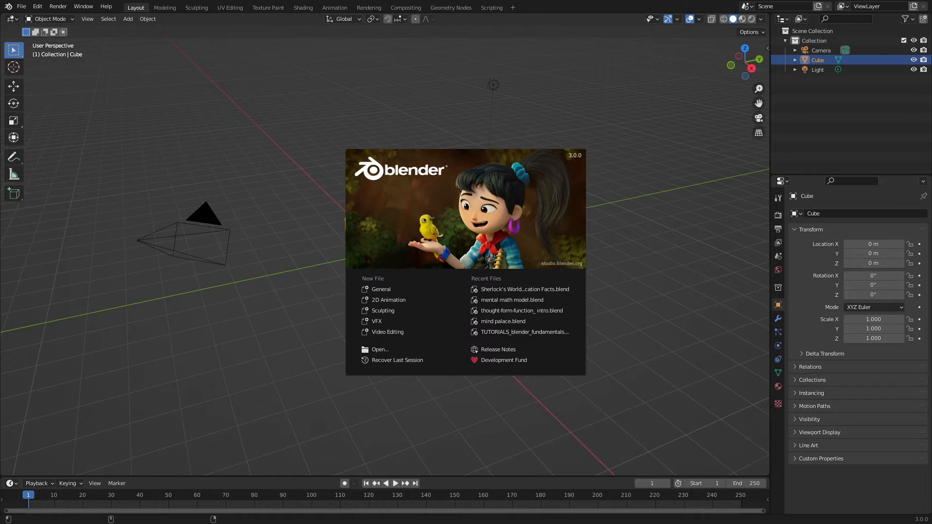
Step: Dismiss the splash screen, look through the Align View to Active options, and deselect the cube
{"action": "left_click", "coordinate": [290, 199]}
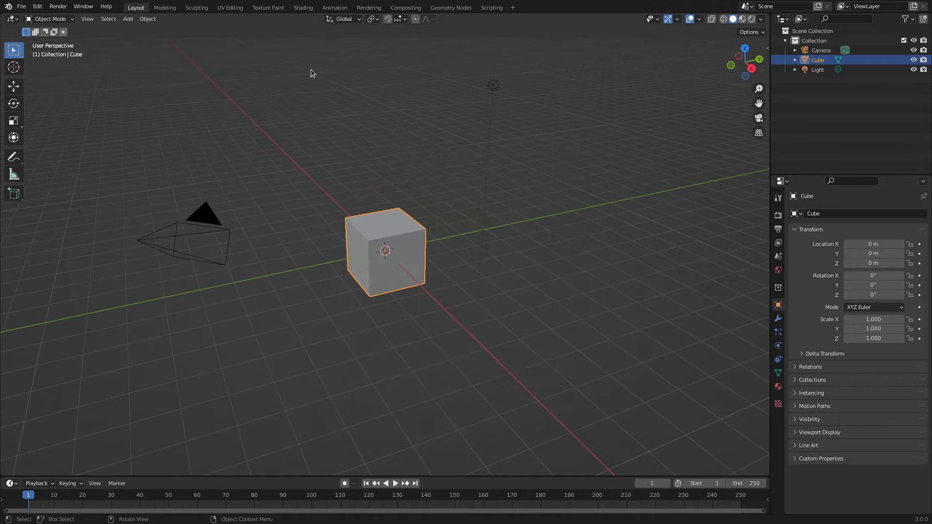
{"action": "left_click", "coordinate": [89, 21]}
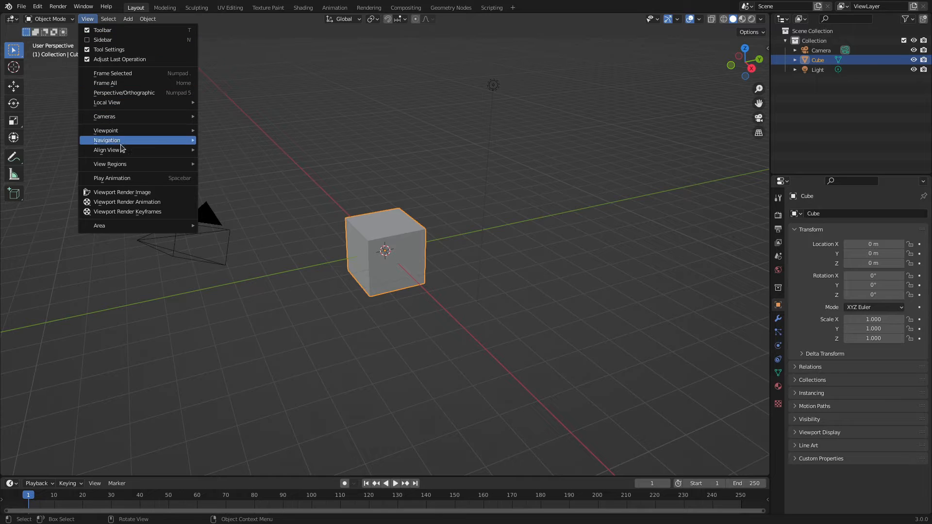
{"action": "mouse_move", "coordinate": [123, 150]}
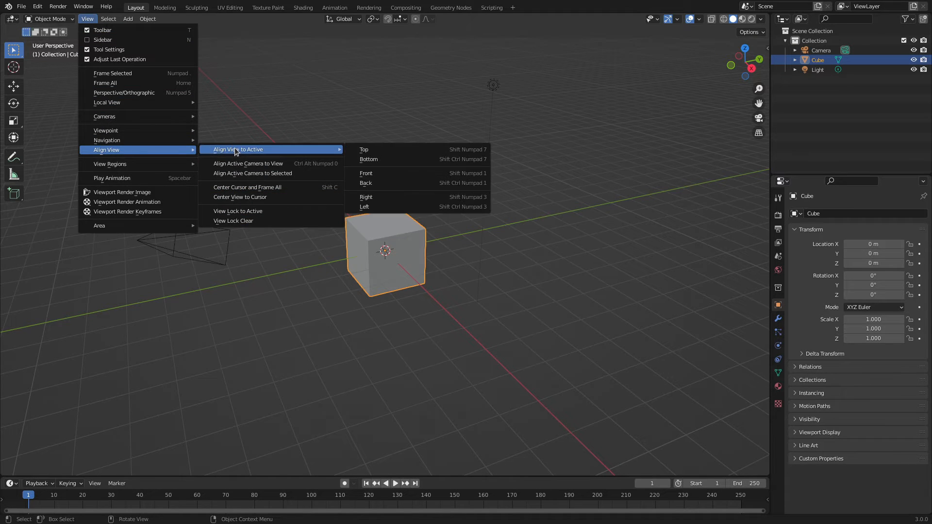
{"action": "mouse_move", "coordinate": [244, 150]}
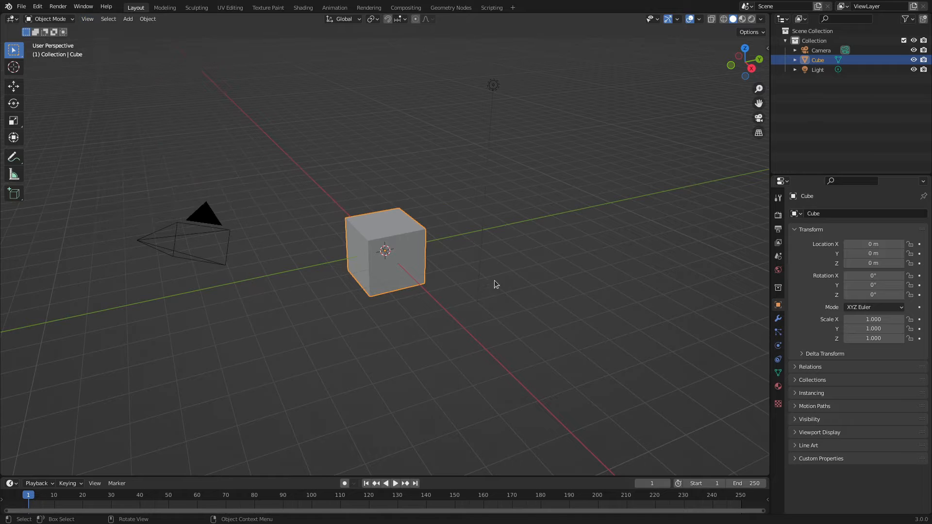
{"action": "left_click", "coordinate": [501, 251]}
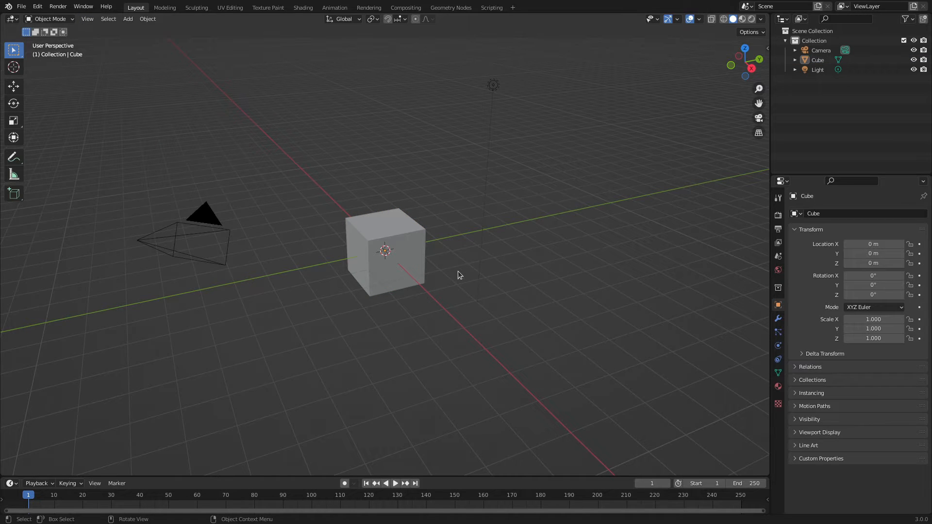
Step: In top view, duplicate the cube three times along X, placing the copies at 2 m, 4 m and 6 m
{"action": "key", "text": "KP_7"}
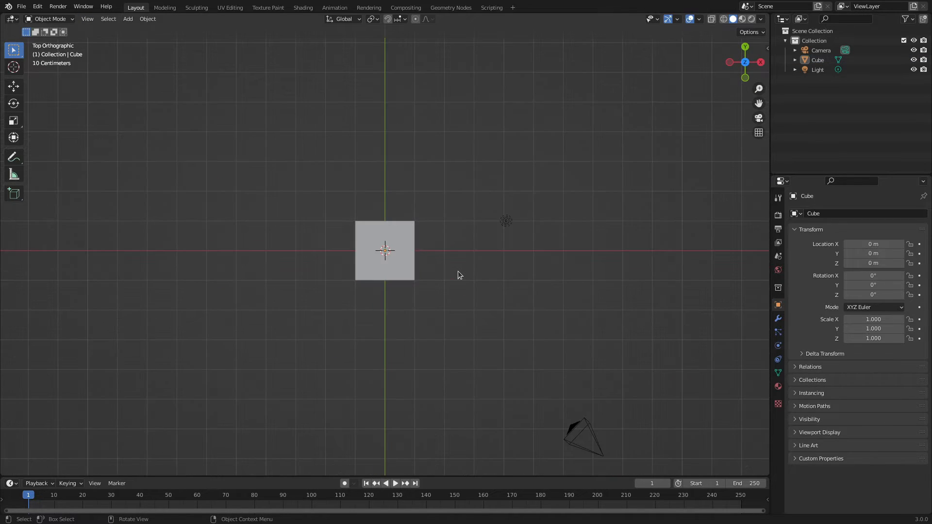
{"action": "left_click", "coordinate": [380, 275]}
{"action": "key", "text": "shift+d"}
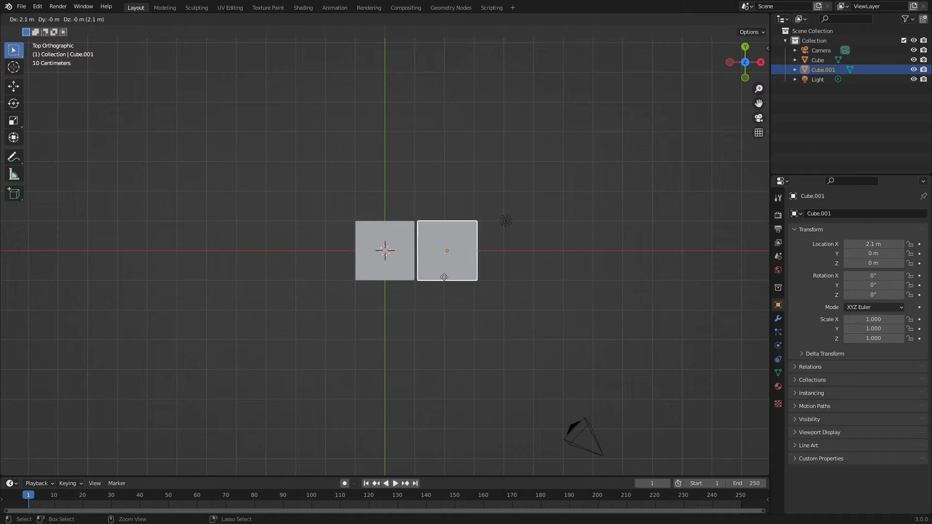
{"action": "left_click", "coordinate": [439, 276]}
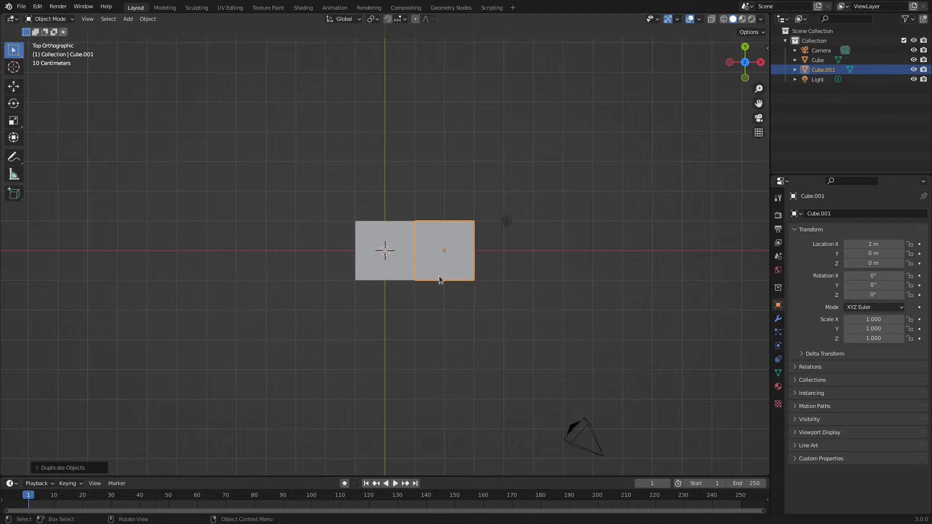
{"action": "key", "text": "shift+d"}
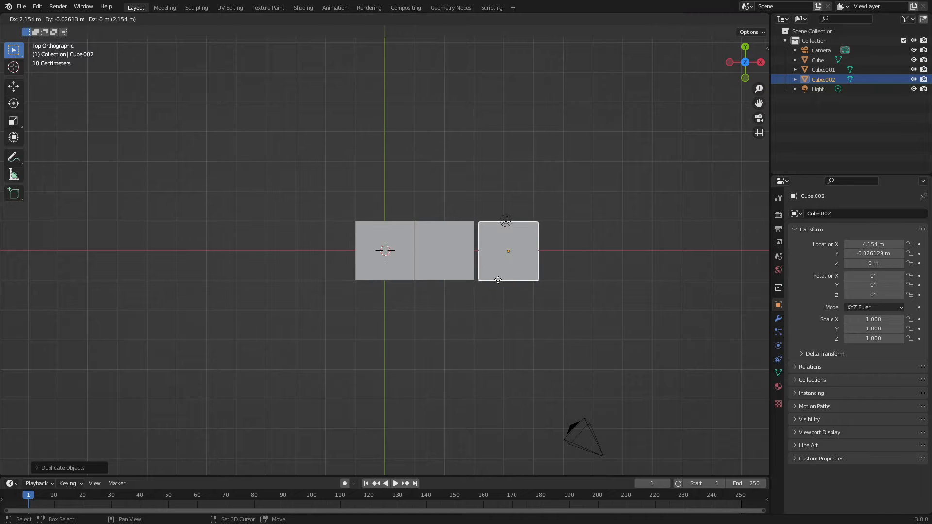
{"action": "left_click", "coordinate": [492, 281]}
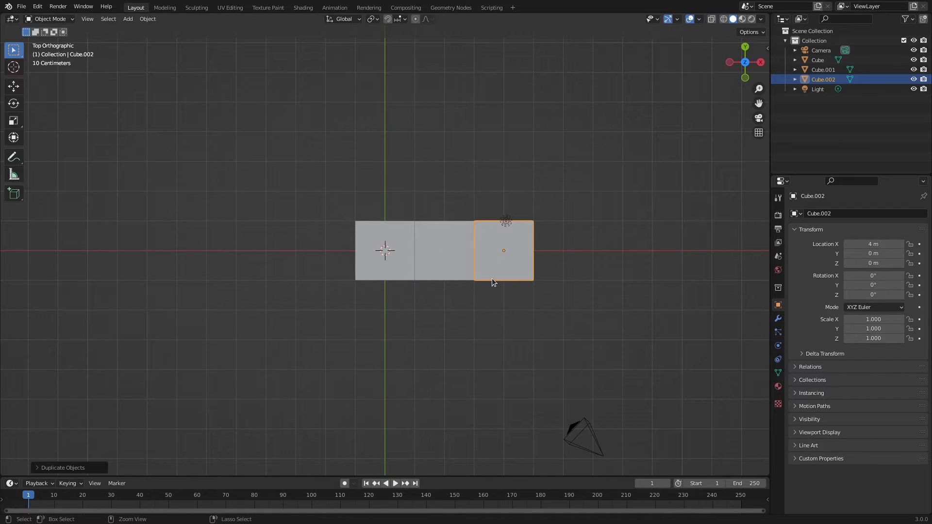
{"action": "key", "text": "shift+d"}
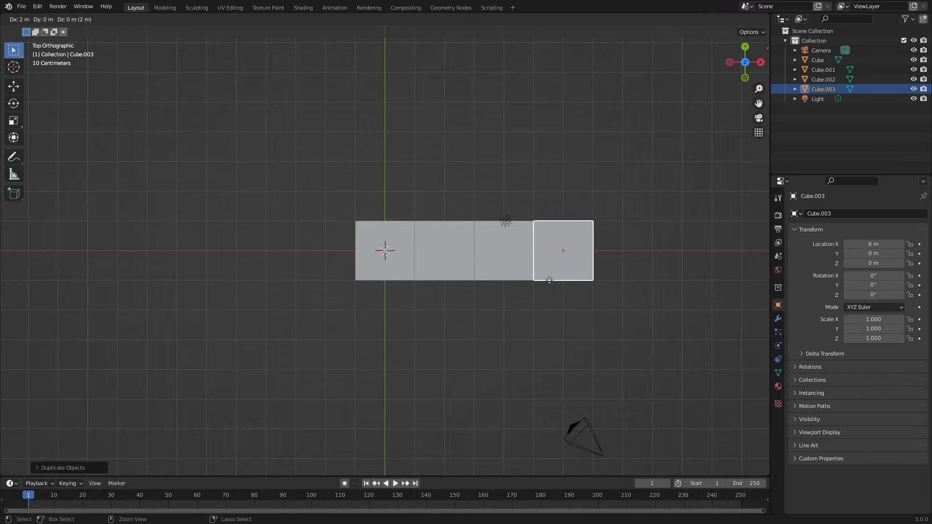
{"action": "left_click", "coordinate": [542, 283]}
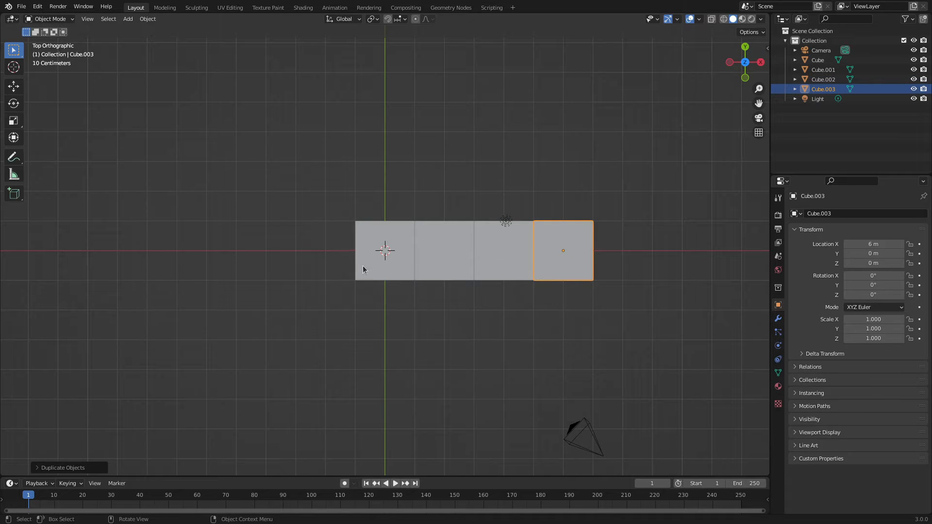
{"action": "key", "text": "shift+d"}
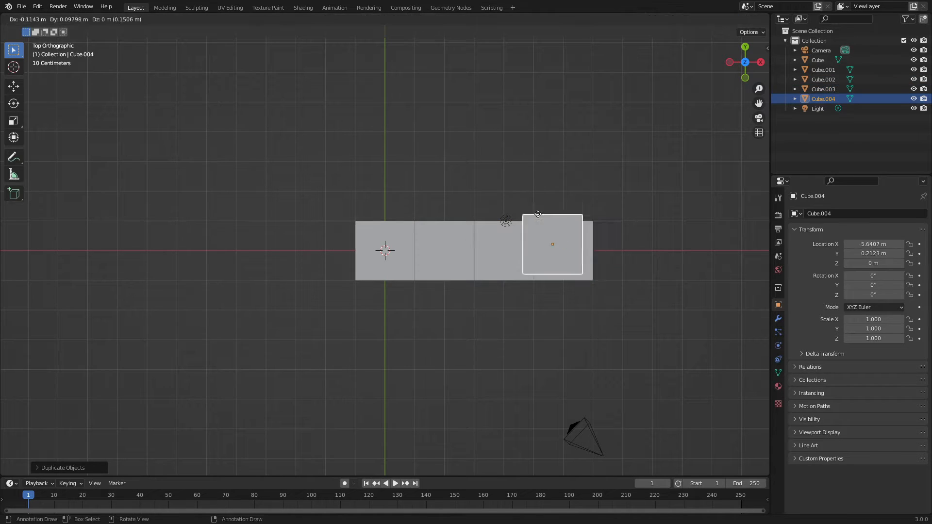
{"action": "left_click", "coordinate": [435, 191]}
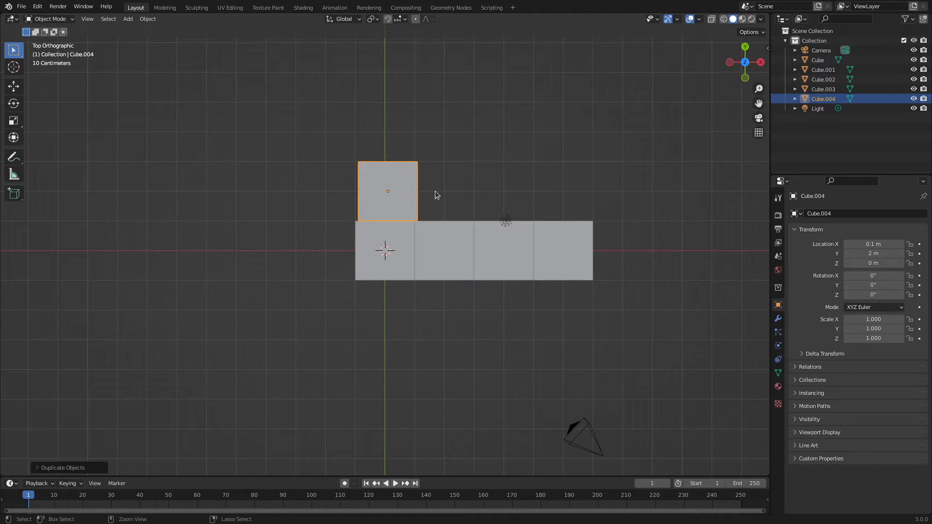
{"action": "key", "text": "ctrl+z"}
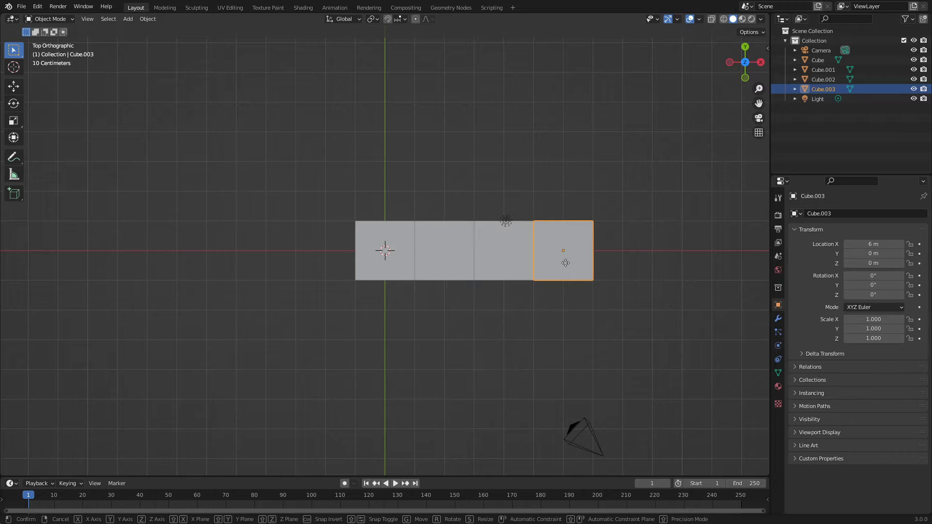
Step: Move the cube at the end of the row to X 0 m, Y 2 m, and duplicate it to Y 4 m
{"action": "key", "text": "g"}
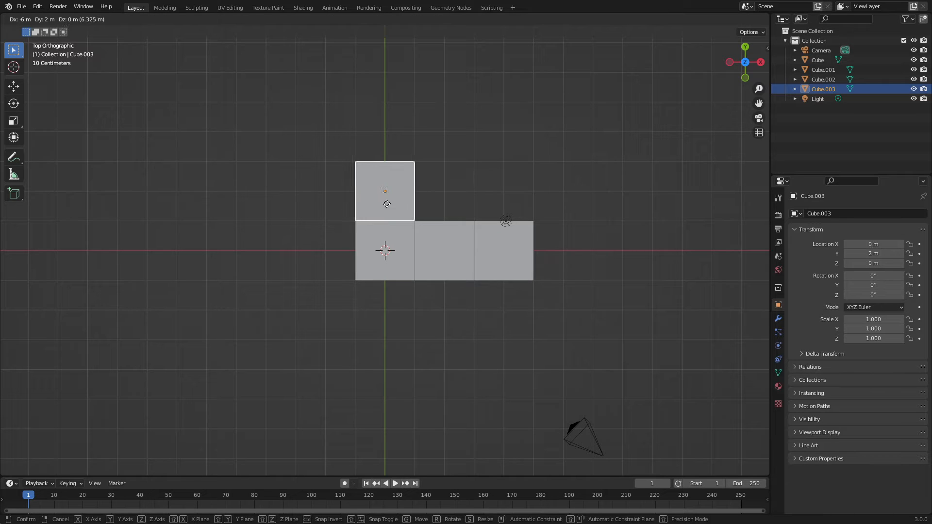
{"action": "left_click", "coordinate": [385, 203]}
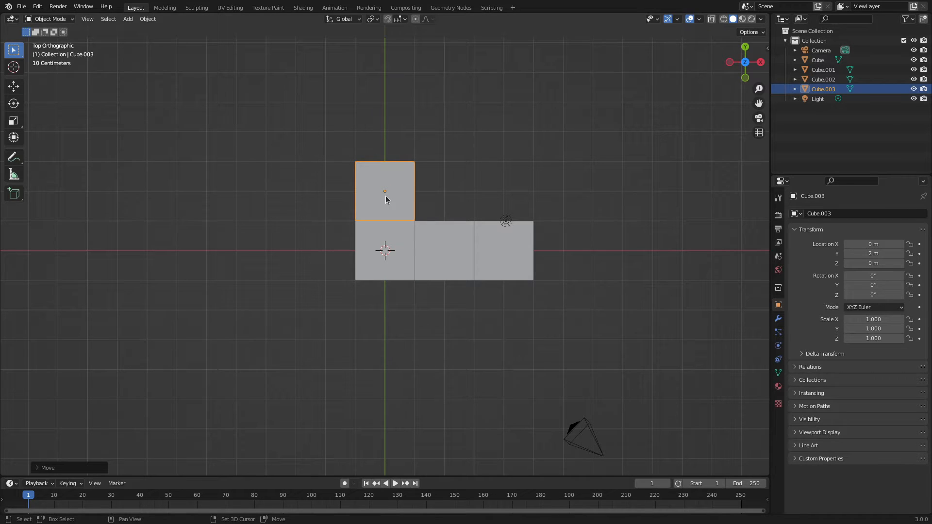
{"action": "key", "text": "shift+d"}
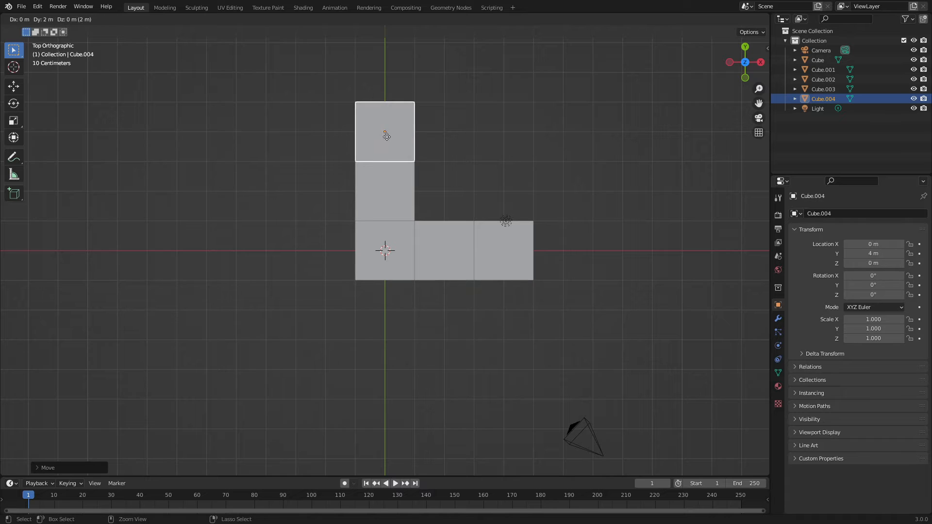
{"action": "left_click", "coordinate": [387, 137]}
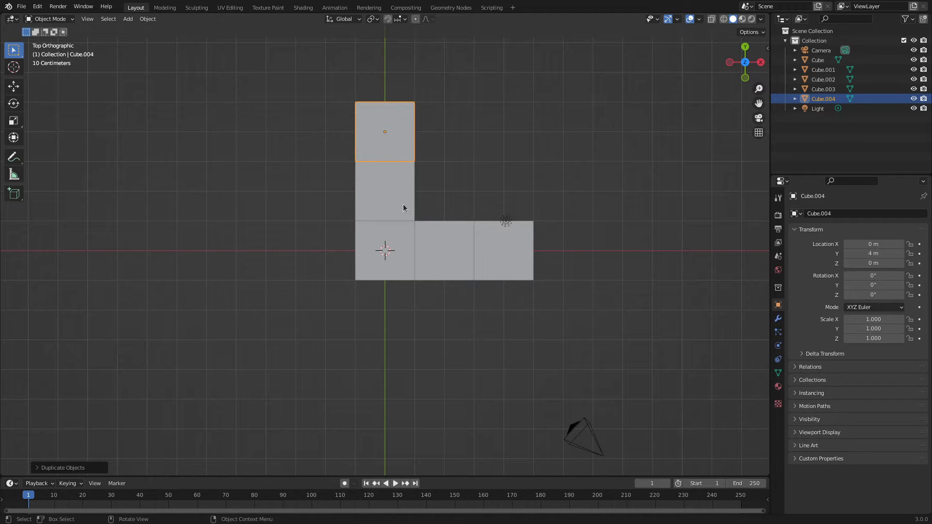
Step: In front view, duplicate the origin cube upward along Z, stacking copies at 2 m and 4 m
{"action": "left_click", "coordinate": [406, 255]}
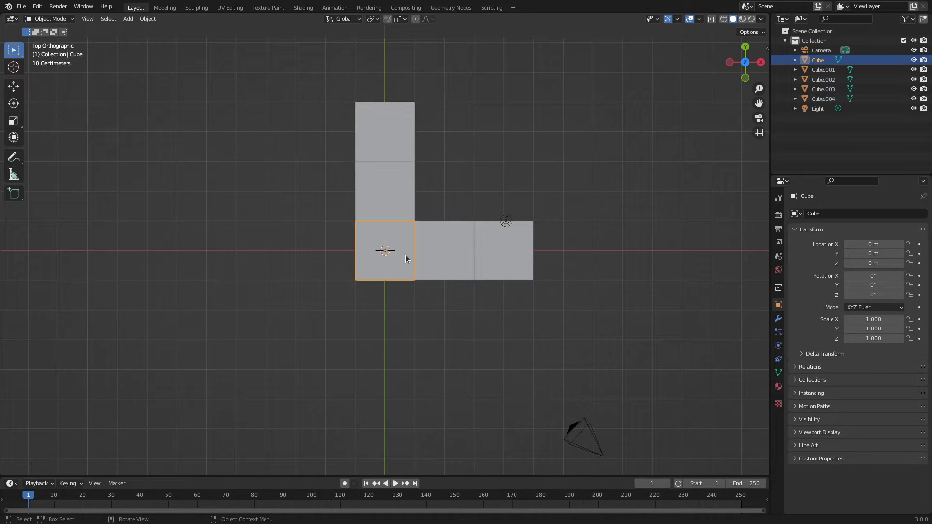
{"action": "key", "text": "KP_1"}
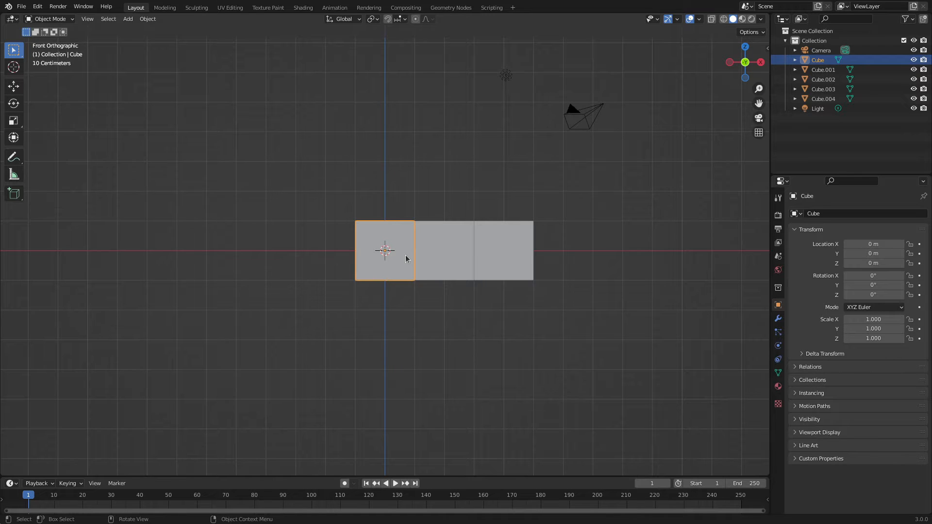
{"action": "key", "text": "shift+d"}
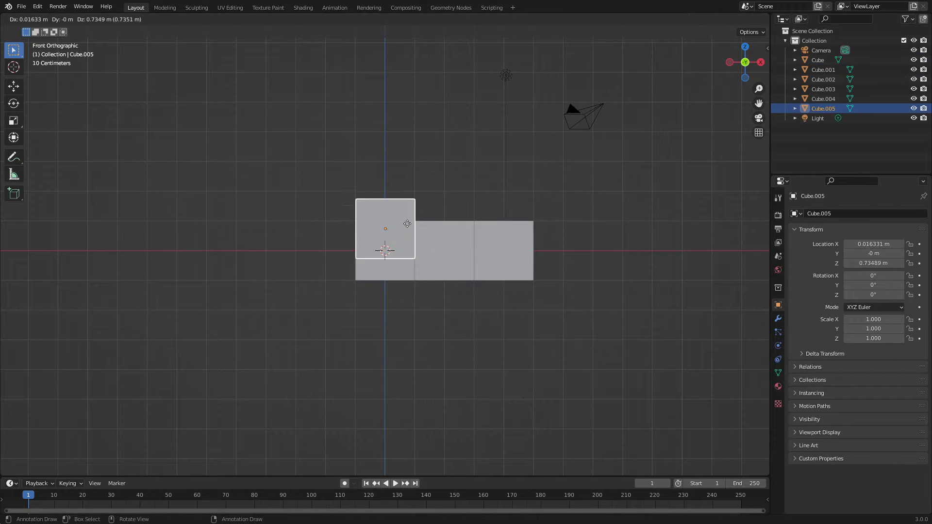
{"action": "left_click", "coordinate": [406, 196]}
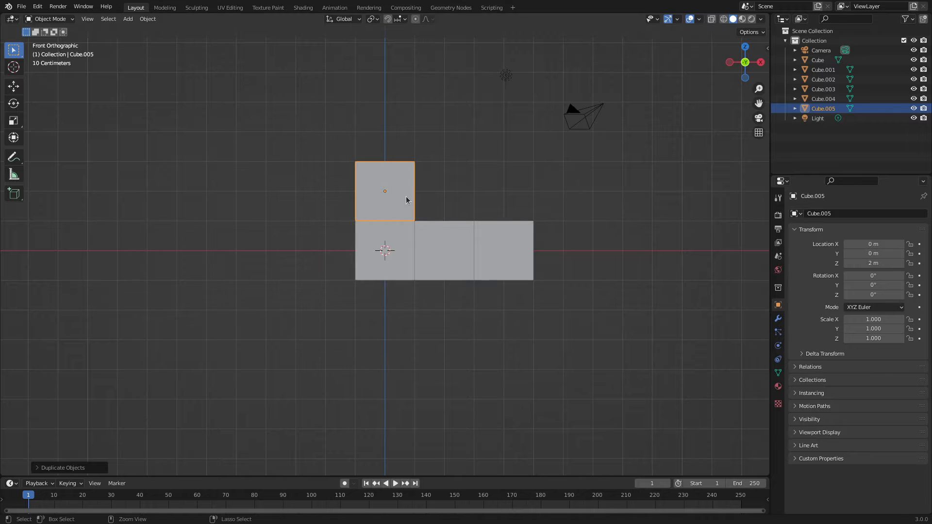
{"action": "key", "text": "shift+d"}
{"action": "key", "text": "g"}
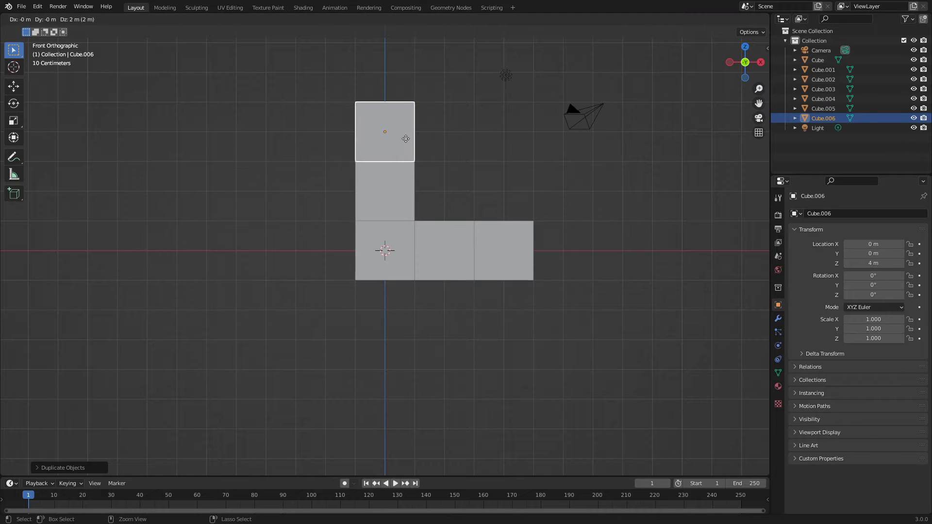
{"action": "left_click", "coordinate": [405, 139]}
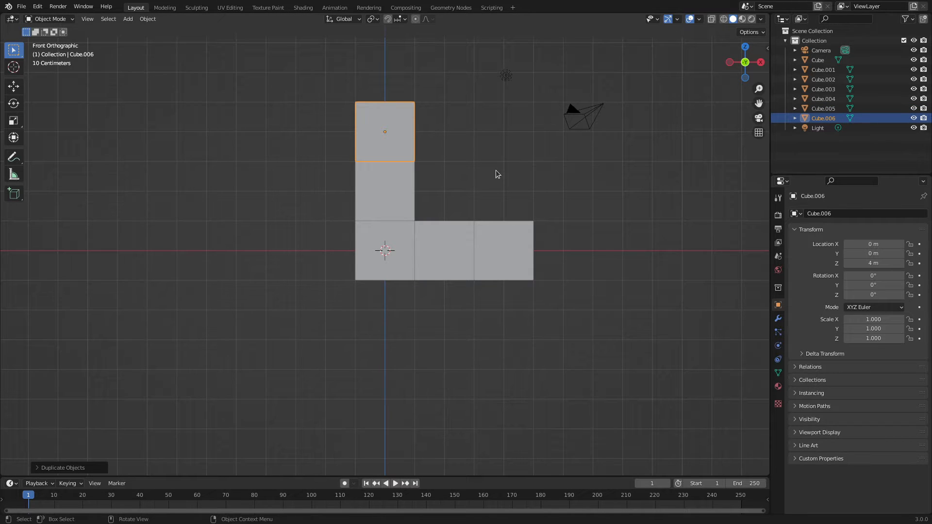
Step: Inspect the three-armed cube arrangement in perspective and in the top, front and right orthographic views
{"action": "middle_click_drag", "start_coordinate": [495, 170], "coordinate": [395, 261]}
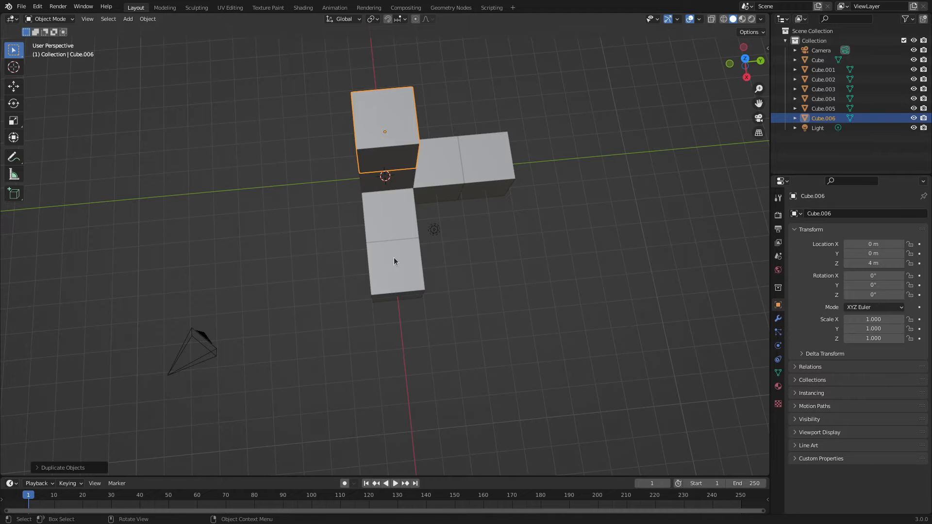
{"action": "key", "text": "KP_7"}
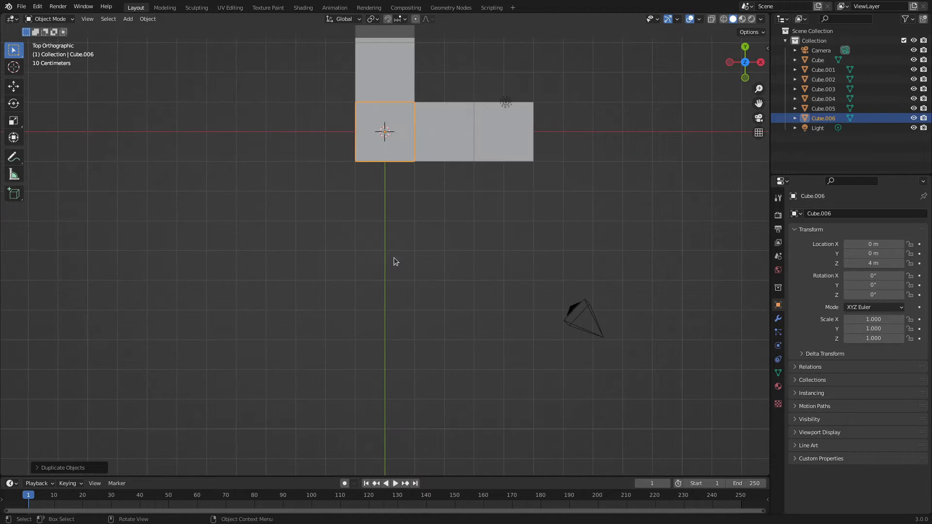
{"action": "middle_click_drag", "start_coordinate": [425, 213], "coordinate": [398, 359], "text": "shift"}
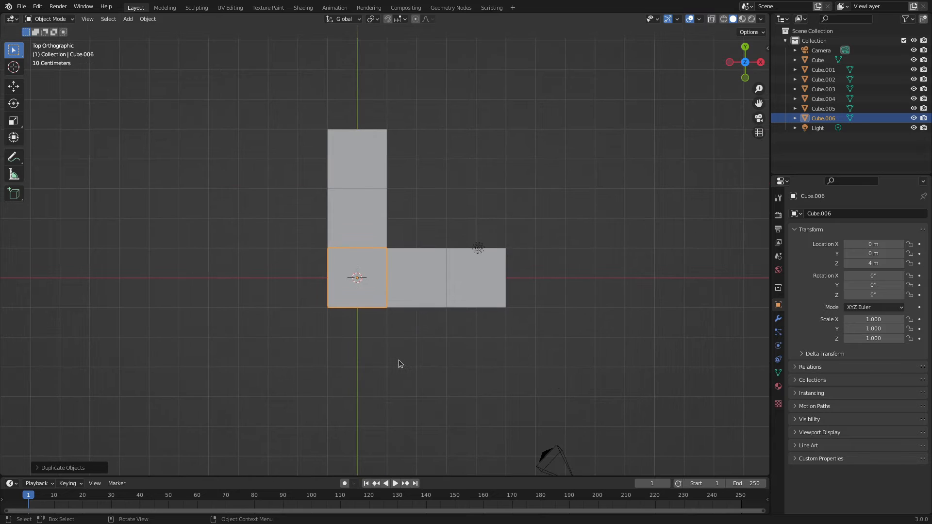
{"action": "key", "text": "KP_1"}
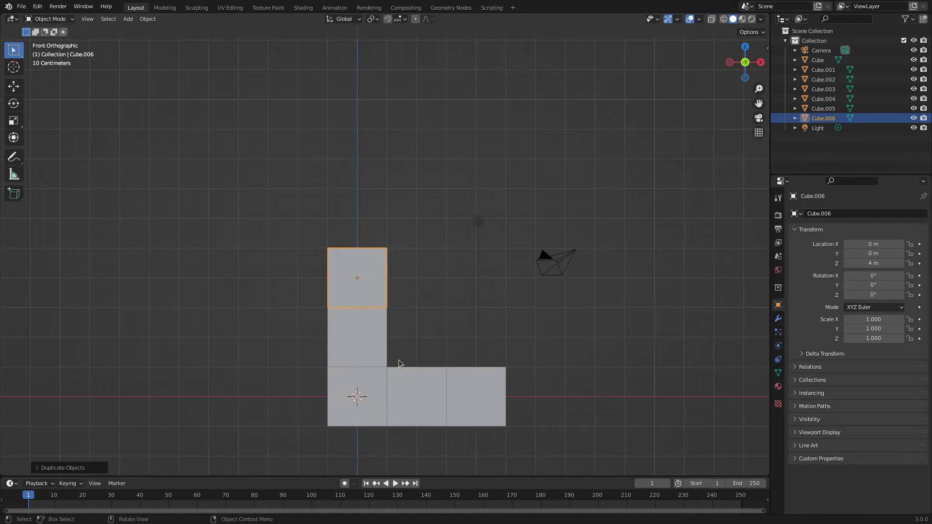
{"action": "key", "text": "KP_3"}
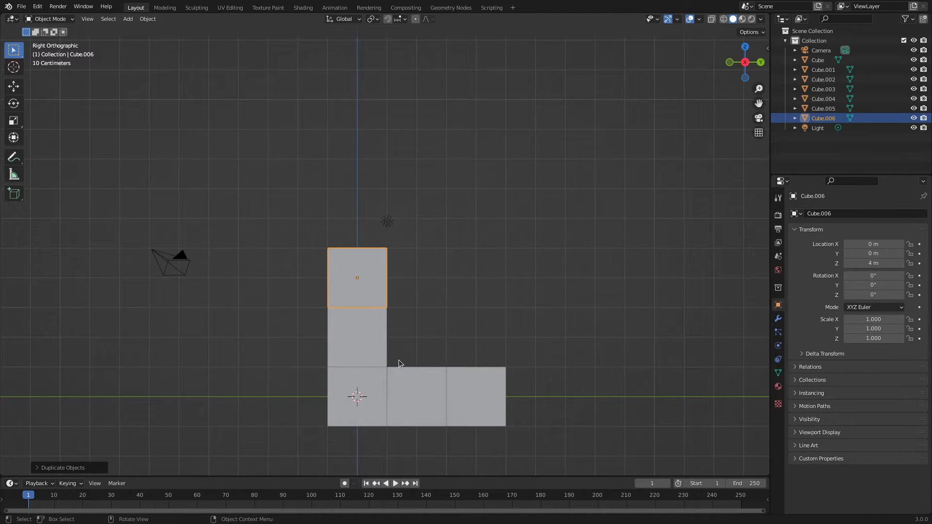
{"action": "scroll", "coordinate": [398, 363], "scroll_direction": "up", "scroll_amount": 1}
{"action": "middle_click_drag", "start_coordinate": [398, 363], "coordinate": [423, 404]}
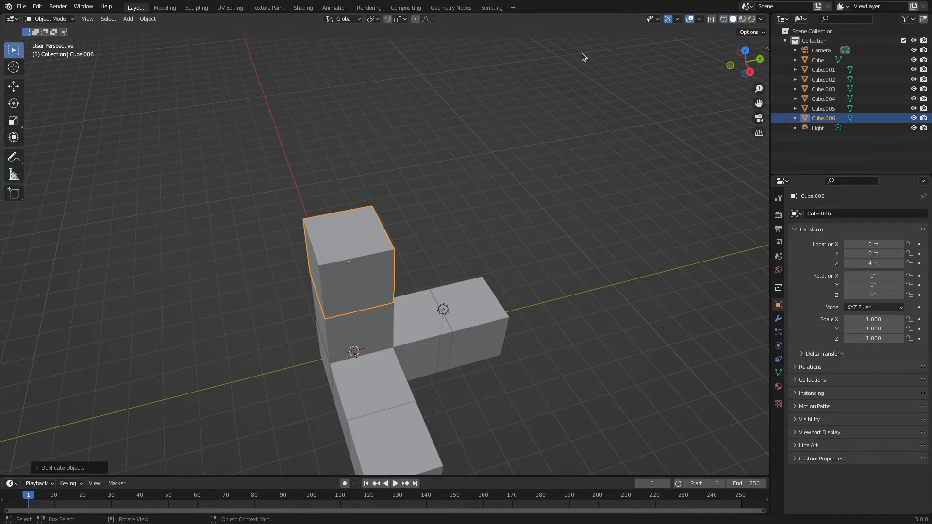
Step: Select all the cubes with the top cube of the vertical stack active, and enable axis display for the active cube
{"action": "left_click", "coordinate": [357, 20]}
{"action": "left_click", "coordinate": [472, 307]}
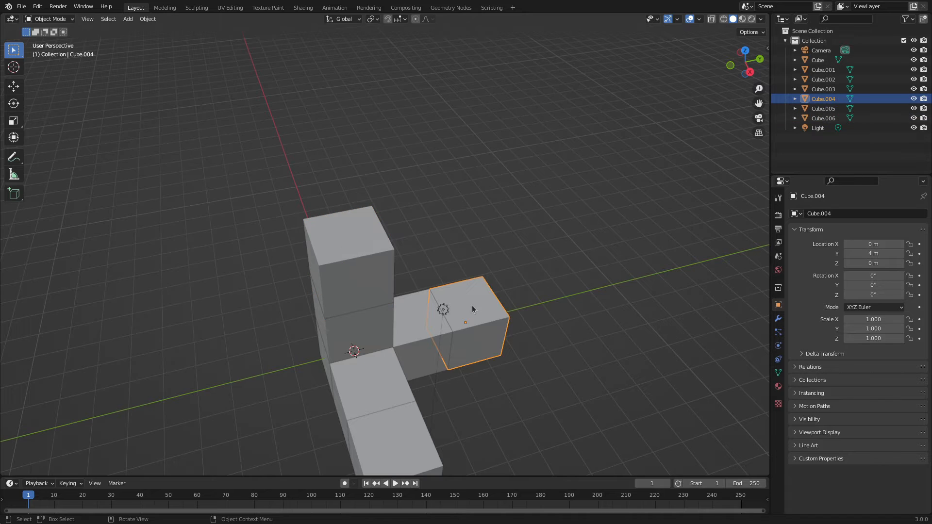
{"action": "left_click", "coordinate": [357, 255]}
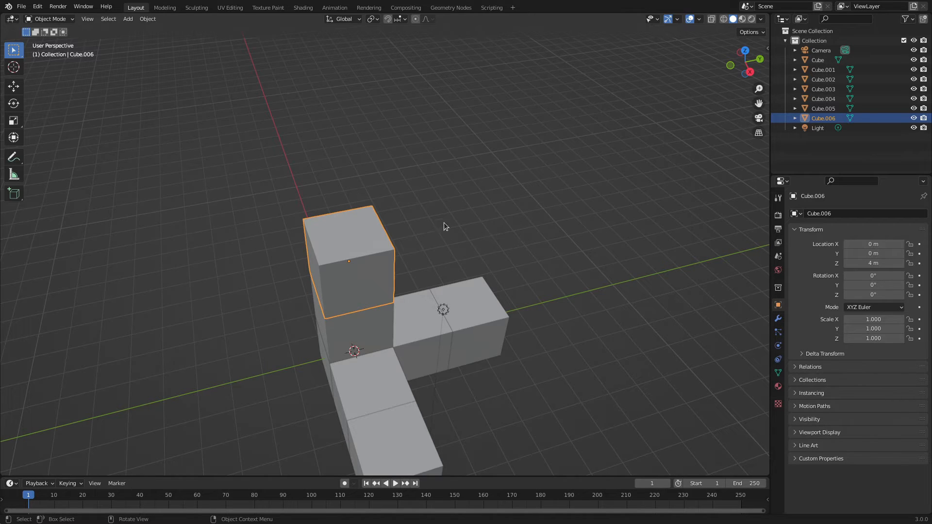
{"action": "left_click_drag", "start_coordinate": [260, 174], "coordinate": [600, 485]}
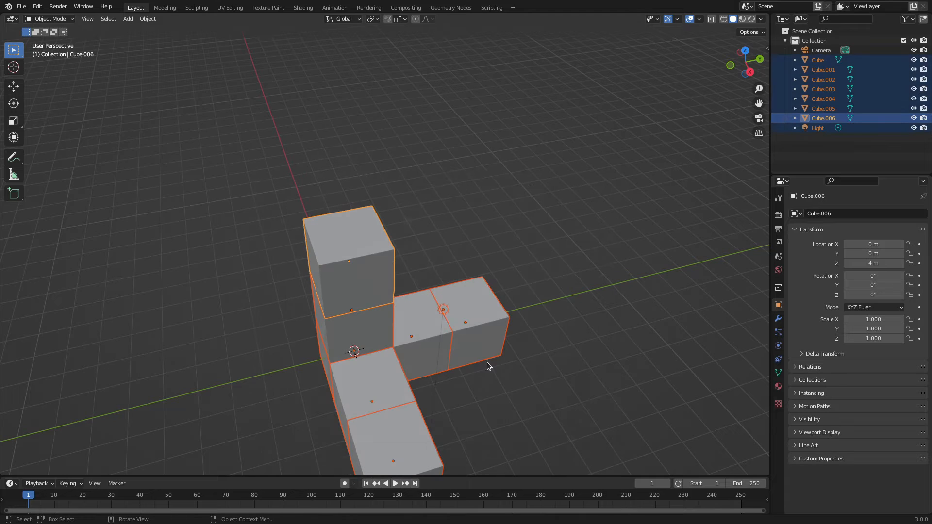
{"action": "mouse_move", "coordinate": [574, 400]}
{"action": "left_mouse_down"}
{"action": "mouse_move", "coordinate": [438, 389]}
{"action": "mouse_move", "coordinate": [560, 420]}
{"action": "left_mouse_up"}
{"action": "left_click", "coordinate": [796, 433]}
{"action": "scroll", "coordinate": [802, 429], "scroll_direction": "down", "scroll_amount": 3}
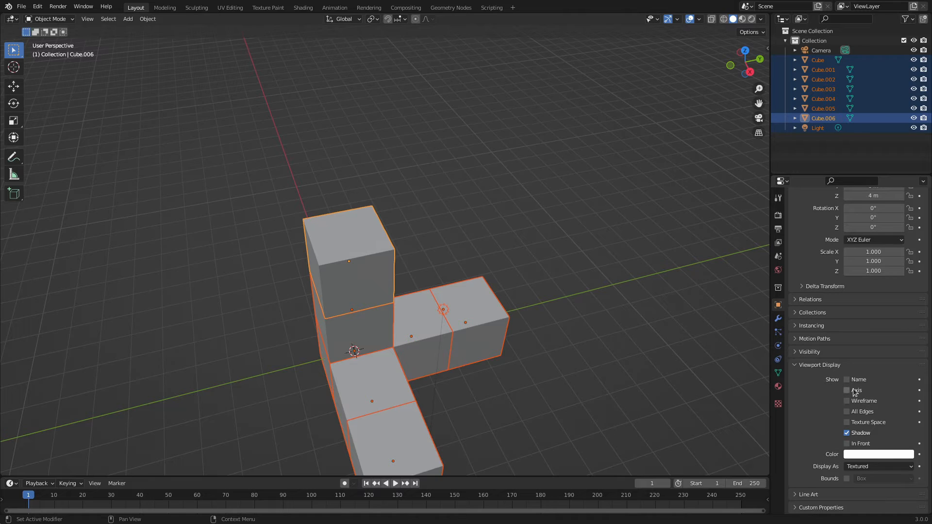
{"action": "left_click", "coordinate": [846, 390]}
Step: Rotate only the top cube of the vertical stack freely to about X -108°, Y -48.6°, Z -34.7°
{"action": "left_click", "coordinate": [423, 266]}
{"action": "left_click", "coordinate": [353, 250]}
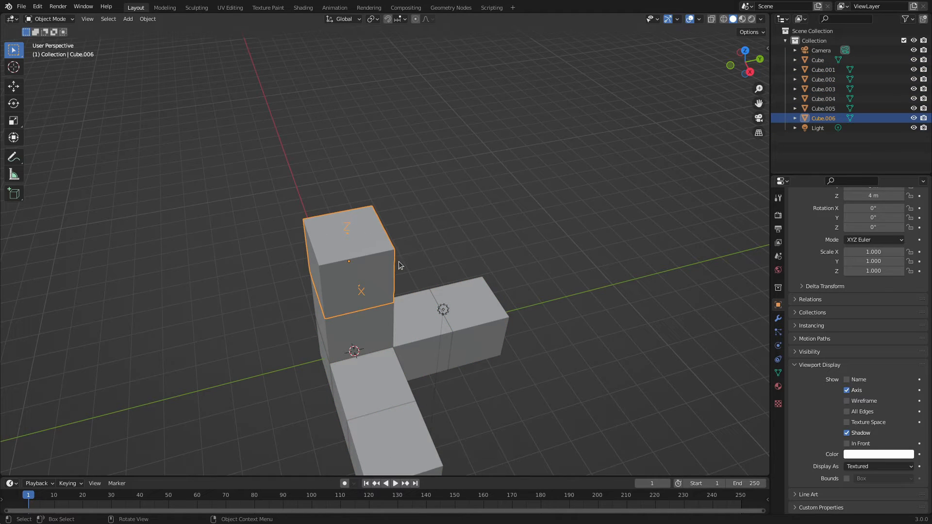
{"action": "left_click_drag", "start_coordinate": [382, 257], "coordinate": [361, 259]}
{"action": "middle_click_drag", "start_coordinate": [398, 261], "coordinate": [370, 264]}
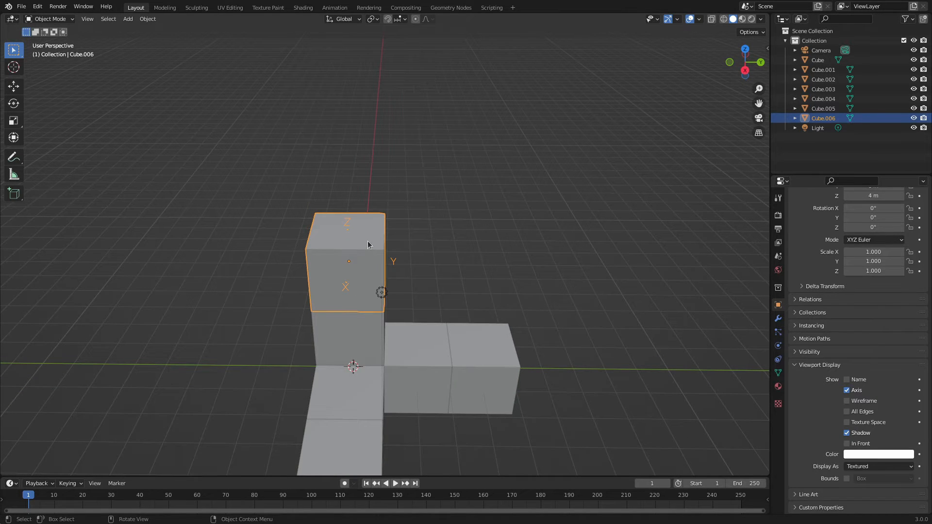
{"action": "key", "text": "r"}
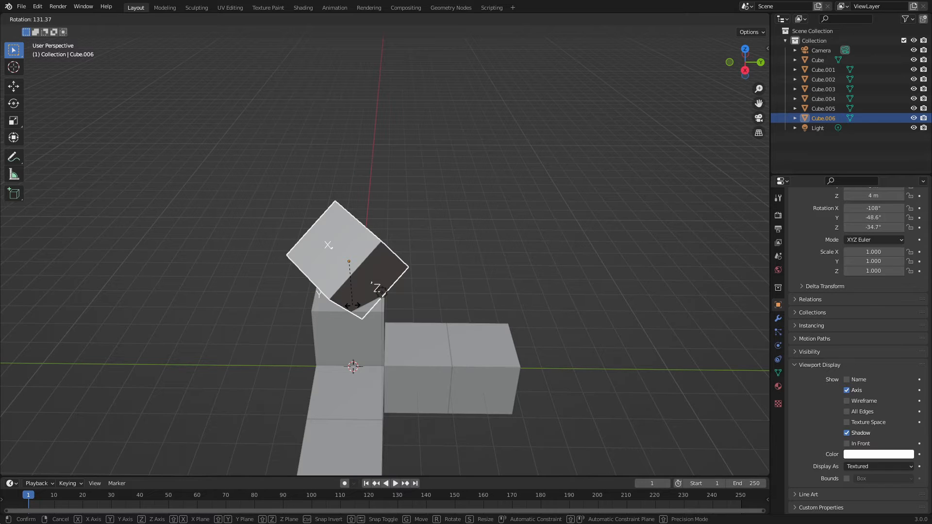
{"action": "left_click", "coordinate": [353, 306]}
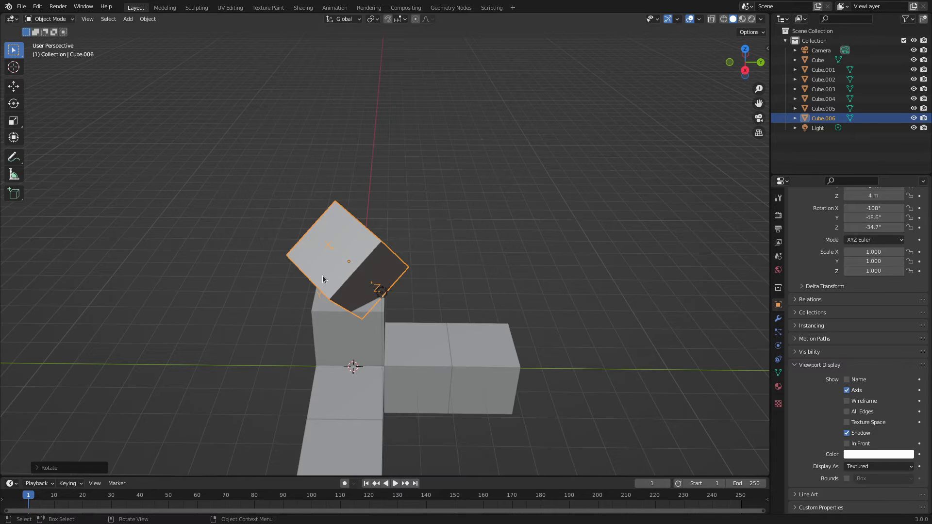
Step: Examine the rotated top cube in perspective and in the global top, bottom, front, right and left orthographic views
{"action": "middle_click_drag", "start_coordinate": [290, 352], "coordinate": [323, 256]}
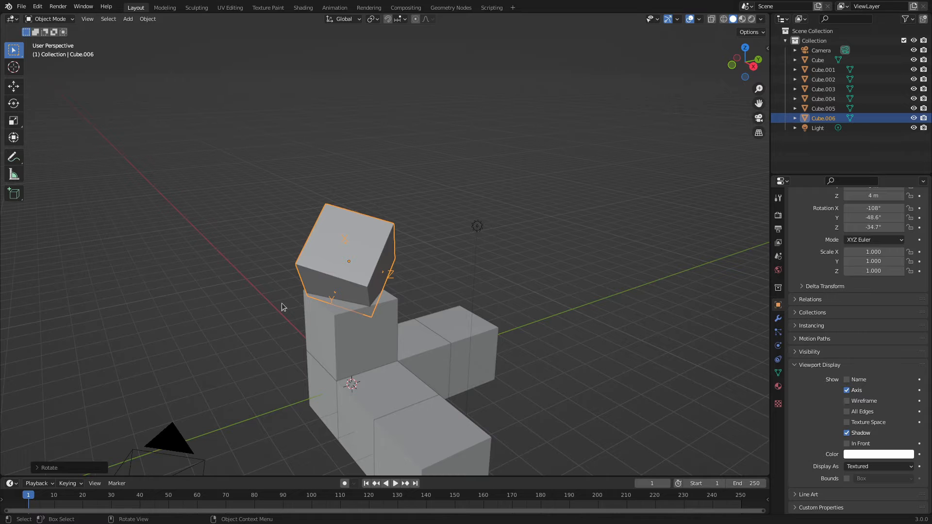
{"action": "mouse_move", "coordinate": [433, 331]}
{"action": "middle_mouse_down"}
{"action": "mouse_move", "coordinate": [363, 348]}
{"action": "mouse_move", "coordinate": [443, 330]}
{"action": "middle_mouse_up"}
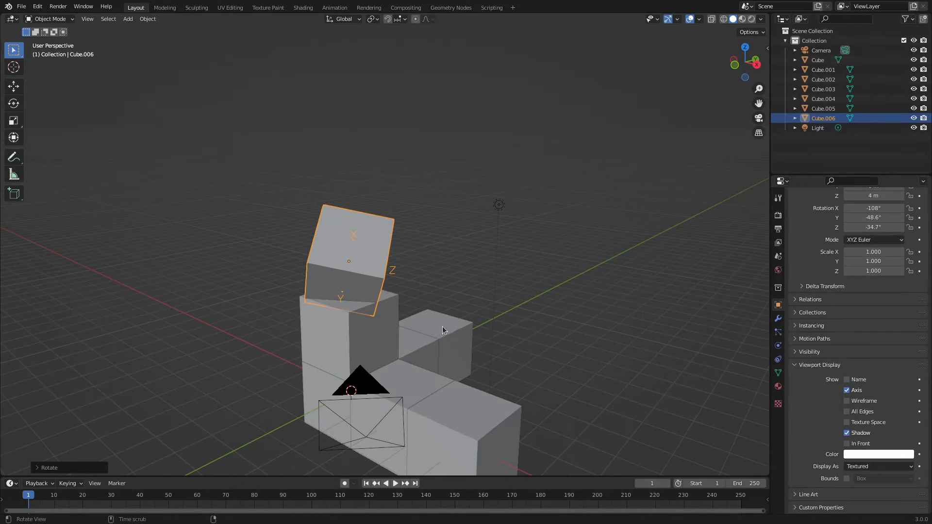
{"action": "middle_click_drag", "start_coordinate": [528, 276], "coordinate": [473, 297]}
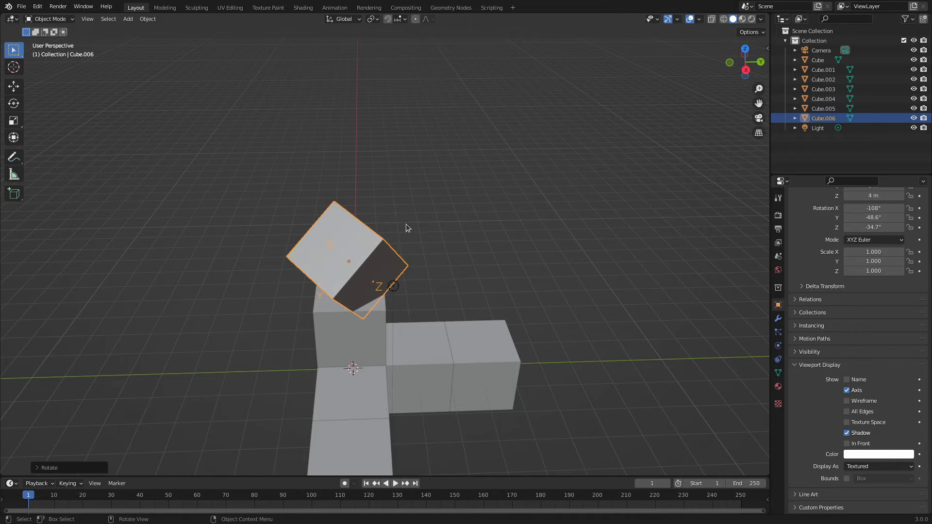
{"action": "middle_click_drag", "start_coordinate": [471, 216], "coordinate": [566, 174]}
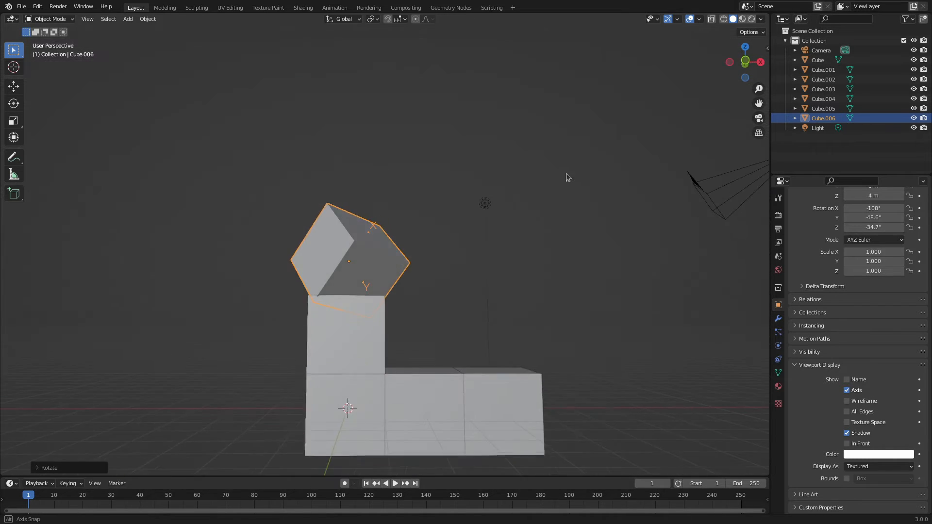
{"action": "middle_click_drag", "start_coordinate": [564, 285], "coordinate": [606, 296]}
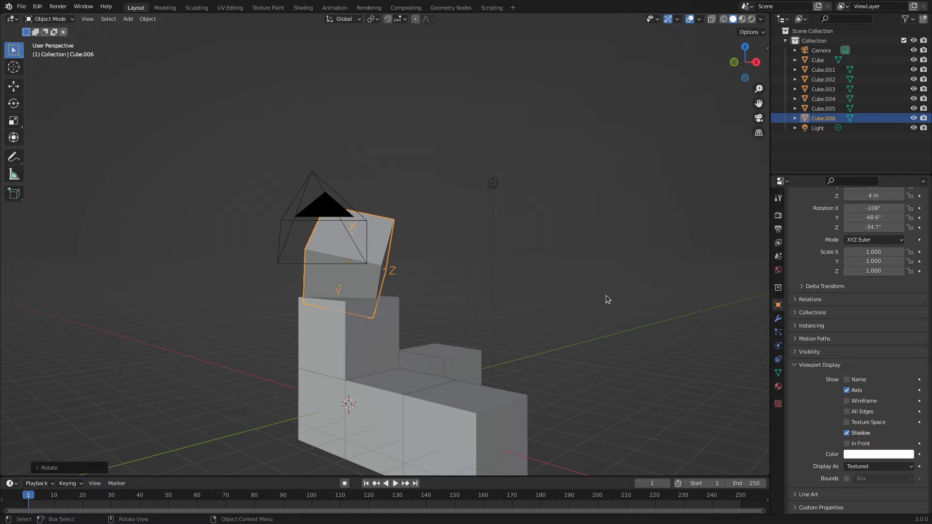
{"action": "key", "text": "KP_7"}
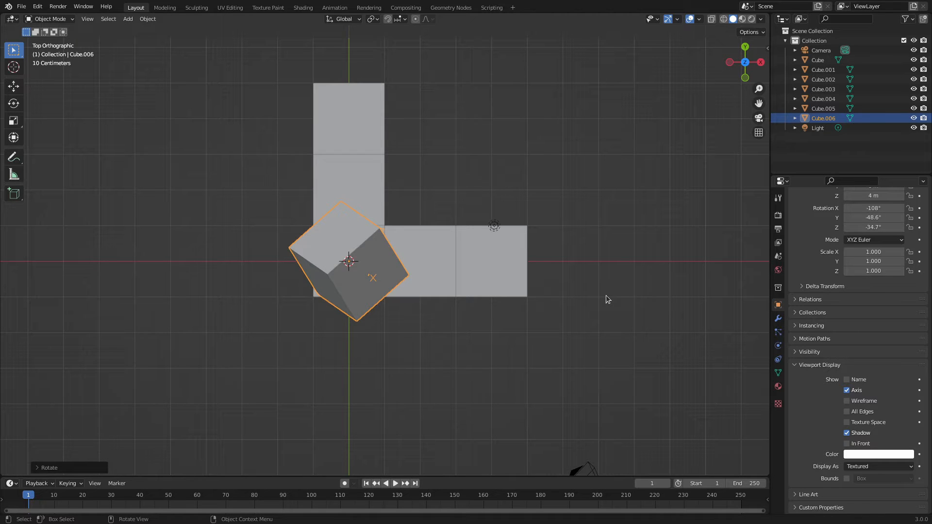
{"action": "key", "text": "ctrl+KP_7"}
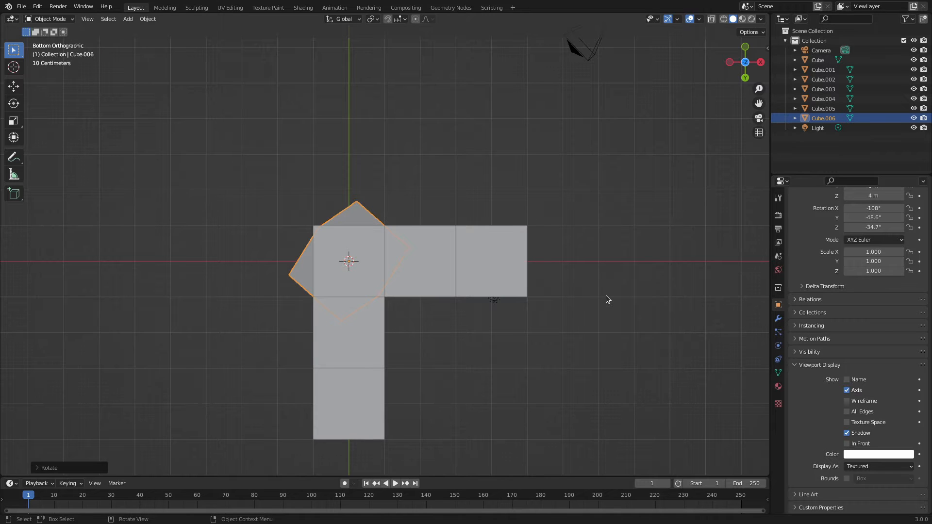
{"action": "key", "text": "KP_1"}
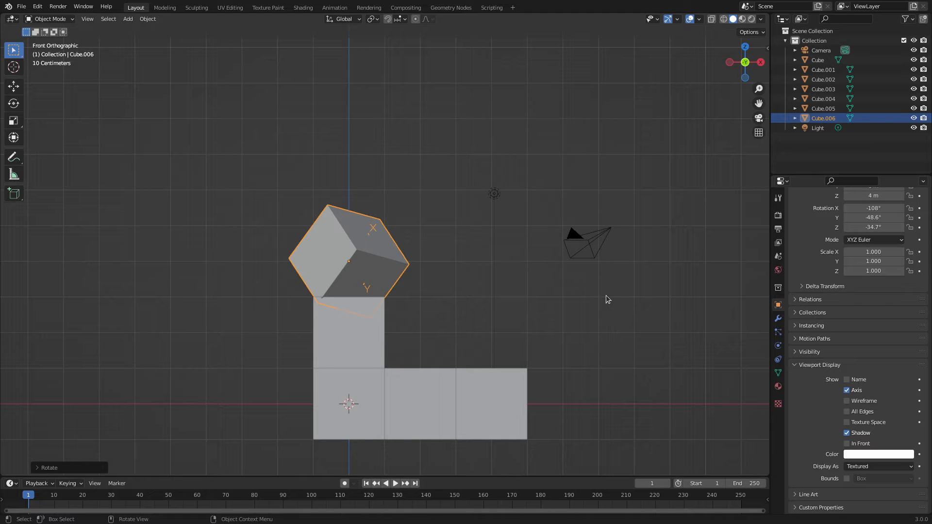
{"action": "key", "text": "KP_3"}
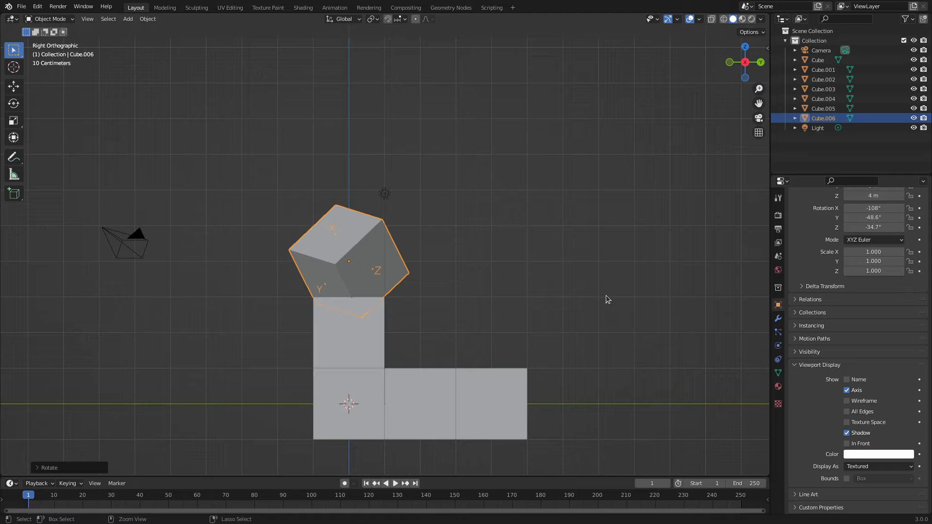
{"action": "key", "text": "ctrl+KP_3"}
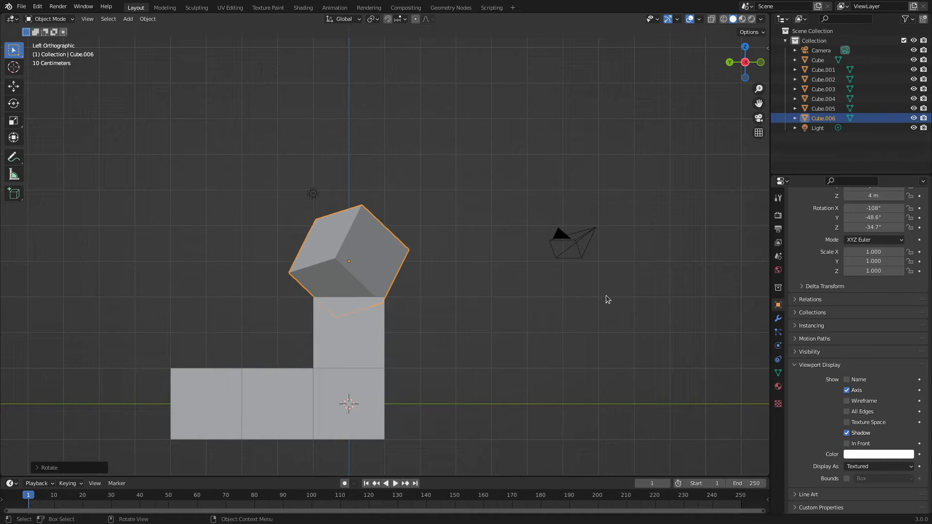
{"action": "key", "text": "KP_1"}
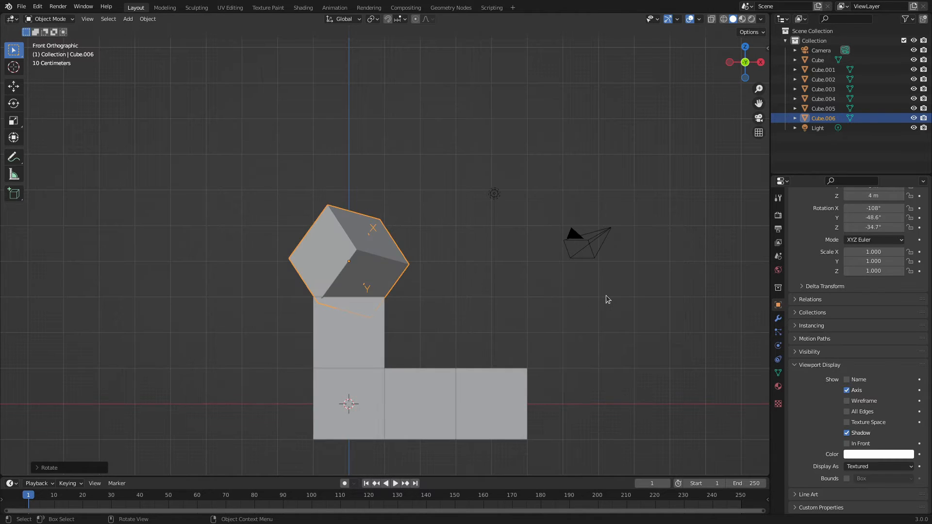
{"action": "middle_click_drag", "start_coordinate": [606, 295], "coordinate": [625, 321]}
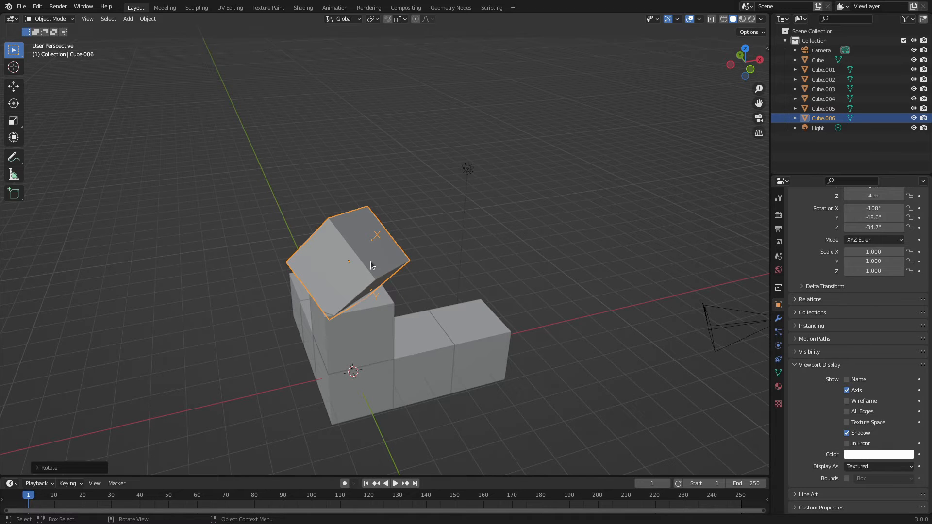
Step: View the rotated cube along its own local axes from its top, bottom, front, right, back and left
{"action": "key", "text": "shift+KP_7"}
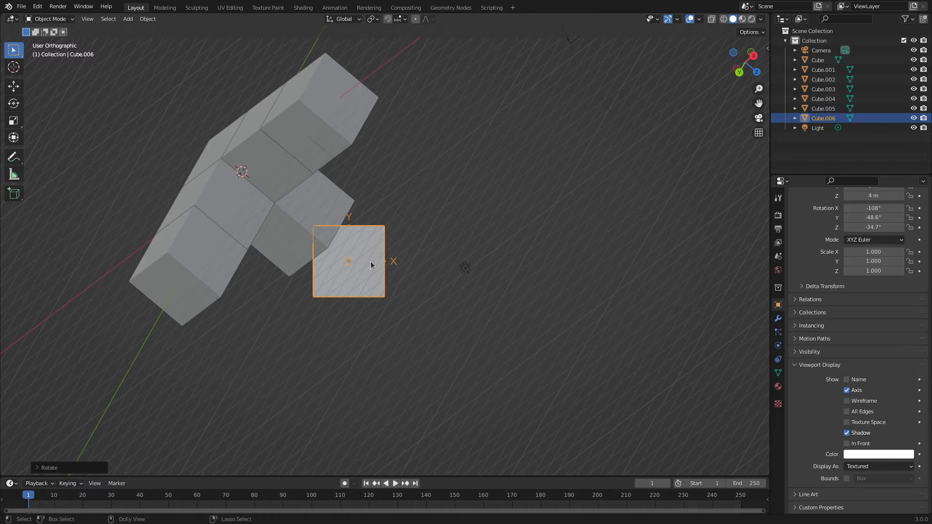
{"action": "key", "text": "ctrl+shift+KP_7"}
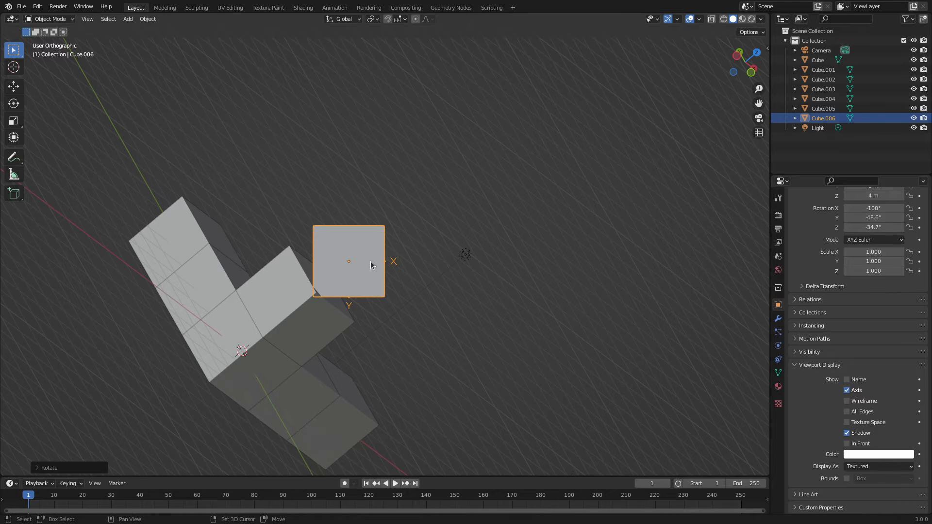
{"action": "key", "text": "shift+KP_1"}
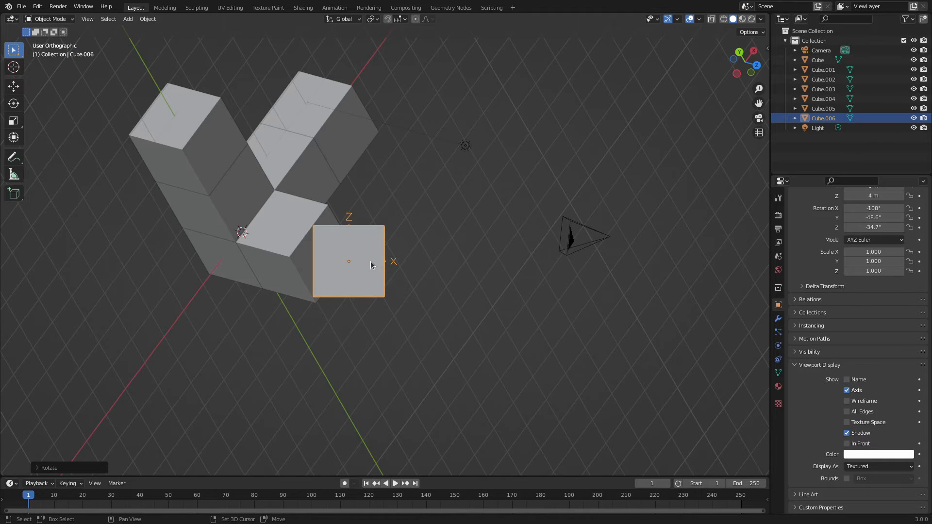
{"action": "key", "text": "shift+KP_3"}
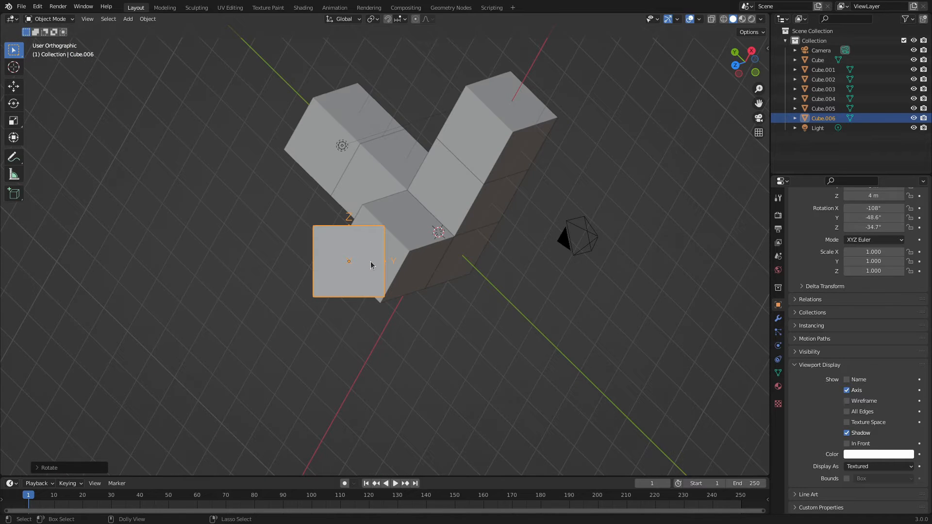
{"action": "key", "text": "ctrl+shift+KP_1"}
{"action": "key", "text": "ctrl+shift+KP_3"}
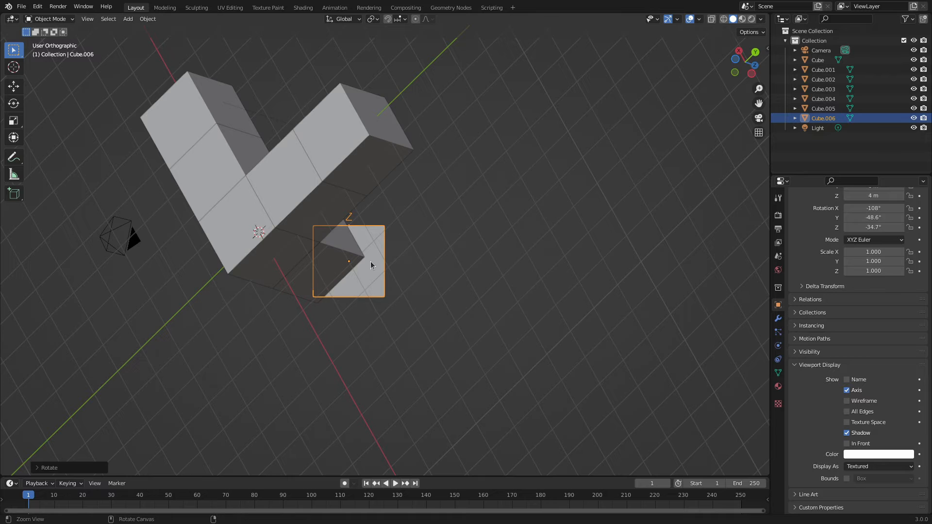
Step: Align the camera to the current local left view of the rotated cube, leave the camera view and select the camera
{"action": "key", "text": "KP_0"}
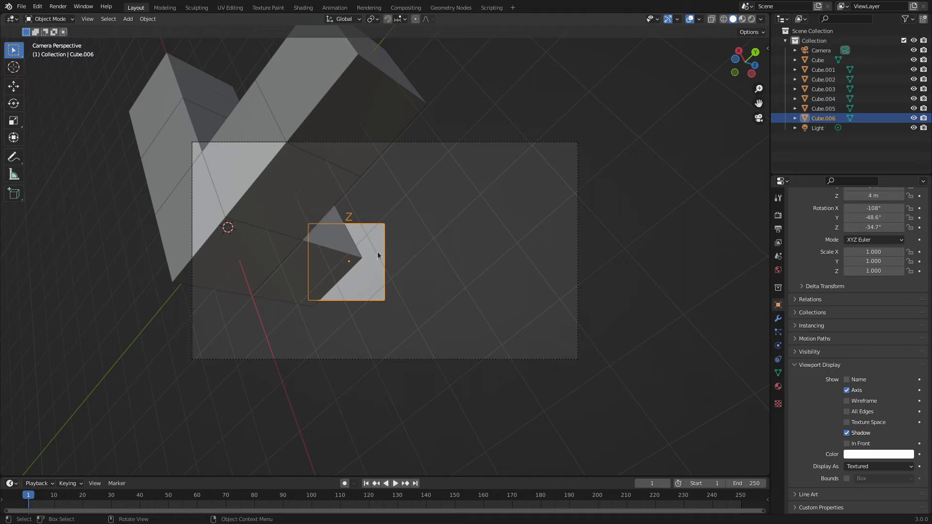
{"action": "middle_click_drag", "start_coordinate": [301, 261], "coordinate": [415, 361]}
{"action": "left_click", "coordinate": [347, 211]}
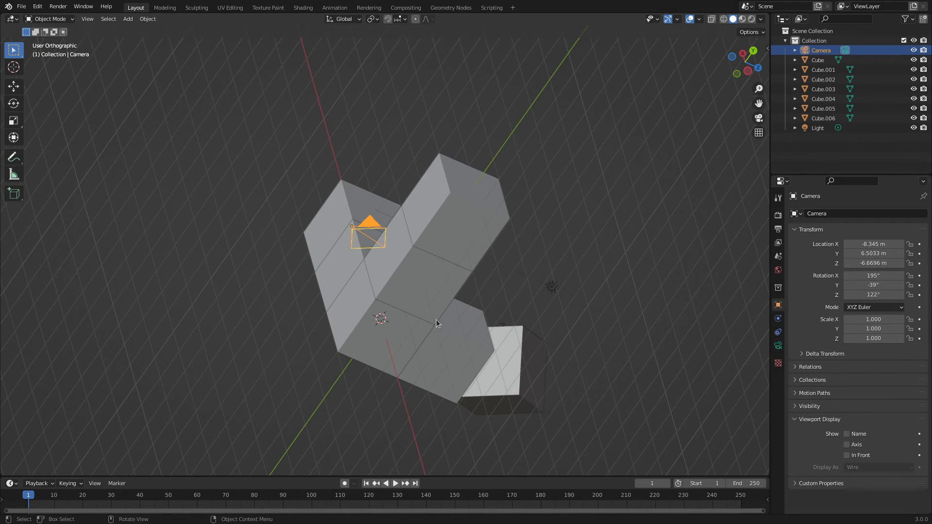
Step: Examine the camera's new placement relative to the cubes in front and perspective views, and select the camera
{"action": "middle_click_drag", "start_coordinate": [436, 320], "coordinate": [496, 388]}
{"action": "left_click_drag", "start_coordinate": [495, 399], "coordinate": [385, 249], "text": "shift"}
{"action": "middle_click_drag", "start_coordinate": [564, 421], "coordinate": [345, 260]}
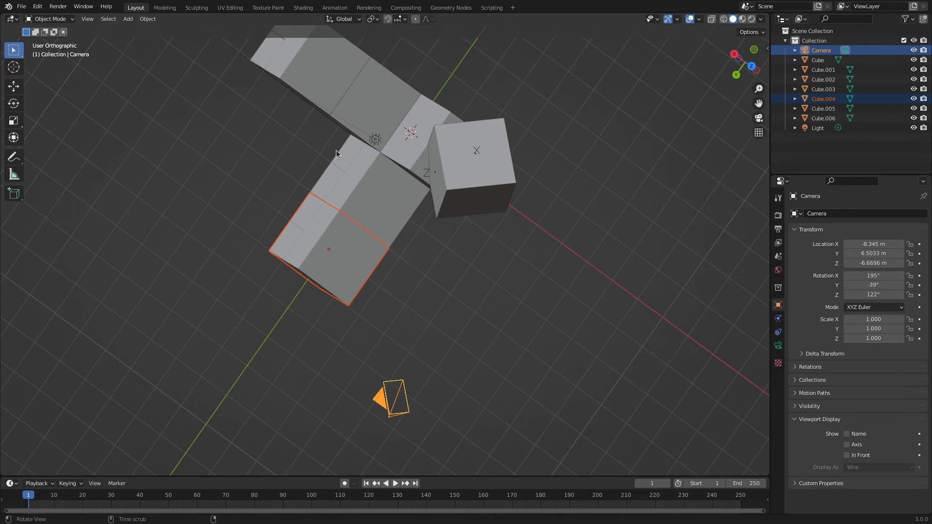
{"action": "middle_click_drag", "start_coordinate": [336, 150], "coordinate": [334, 148]}
{"action": "key", "text": "KP_1"}
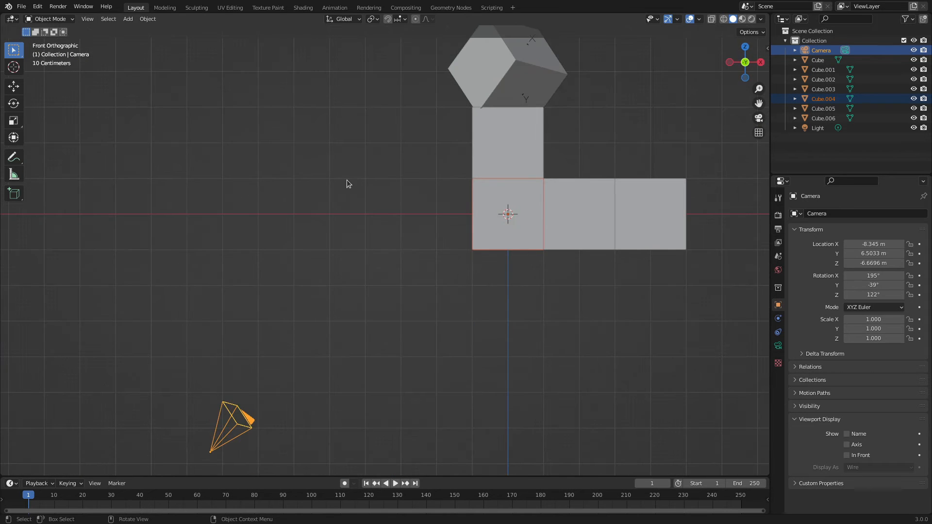
{"action": "middle_click_drag", "start_coordinate": [347, 184], "coordinate": [327, 229]}
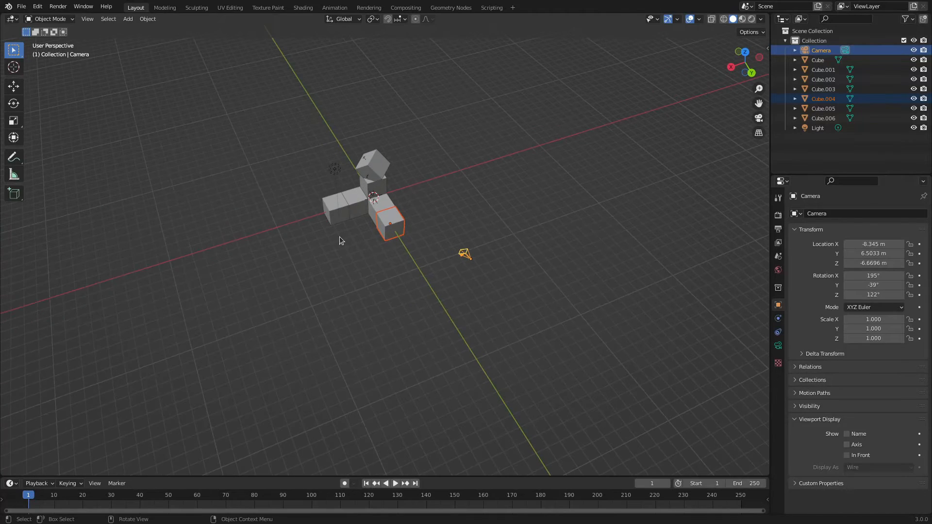
{"action": "key", "text": "KP_Decimal"}
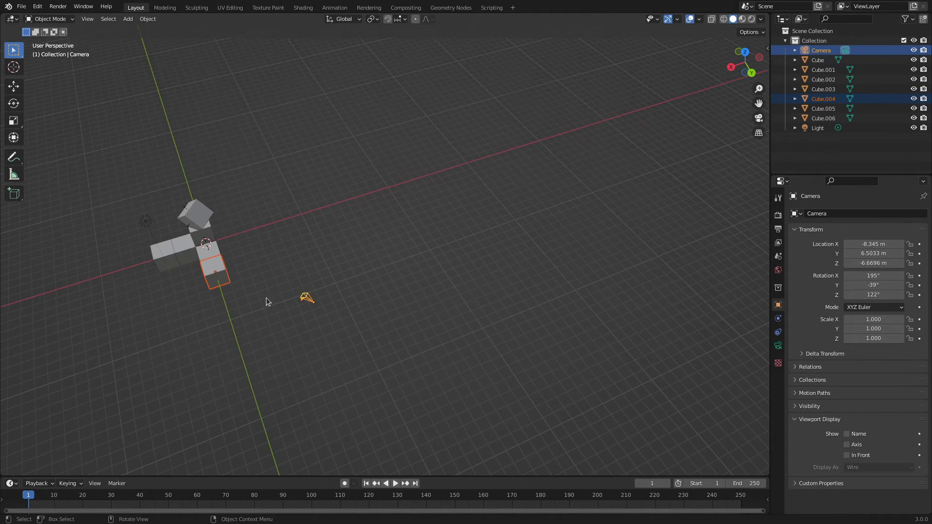
{"action": "key", "text": "Home"}
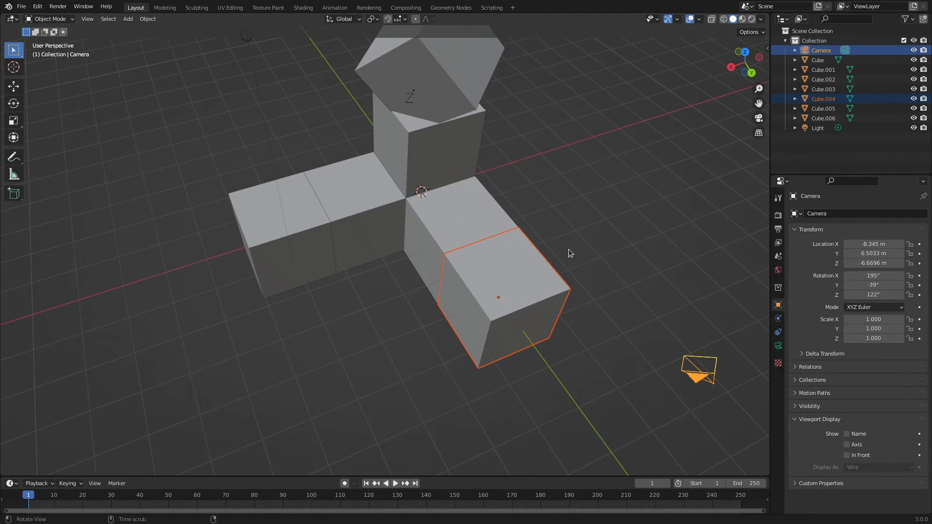
{"action": "middle_click_drag", "start_coordinate": [587, 265], "coordinate": [422, 263], "text": "shift"}
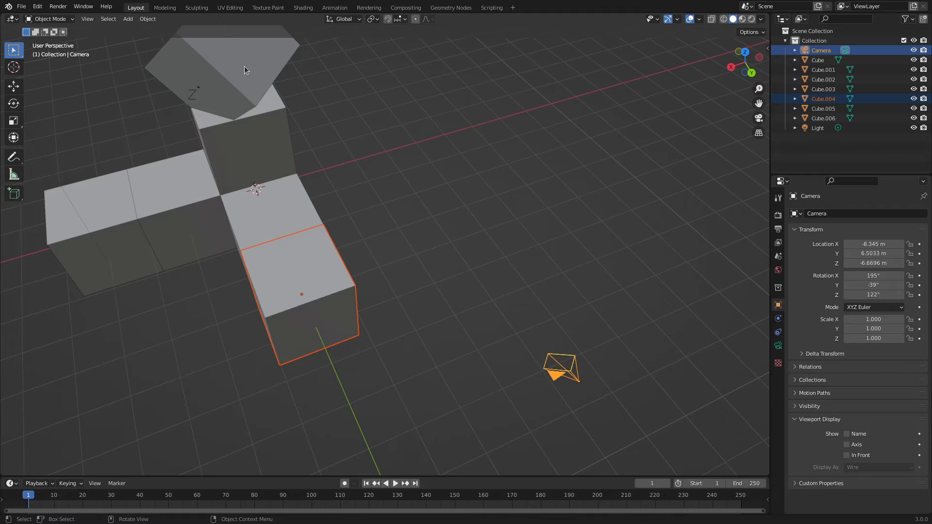
{"action": "left_click", "coordinate": [210, 71]}
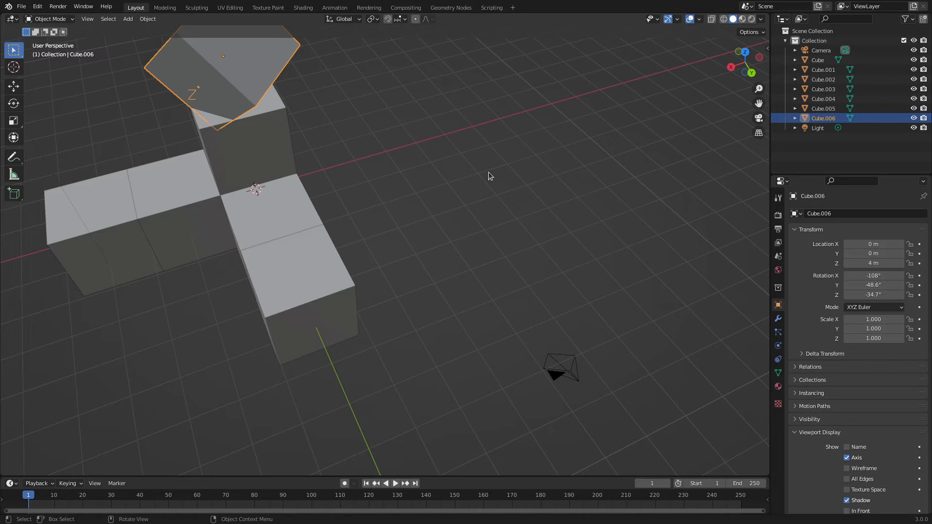
{"action": "left_click", "coordinate": [559, 369]}
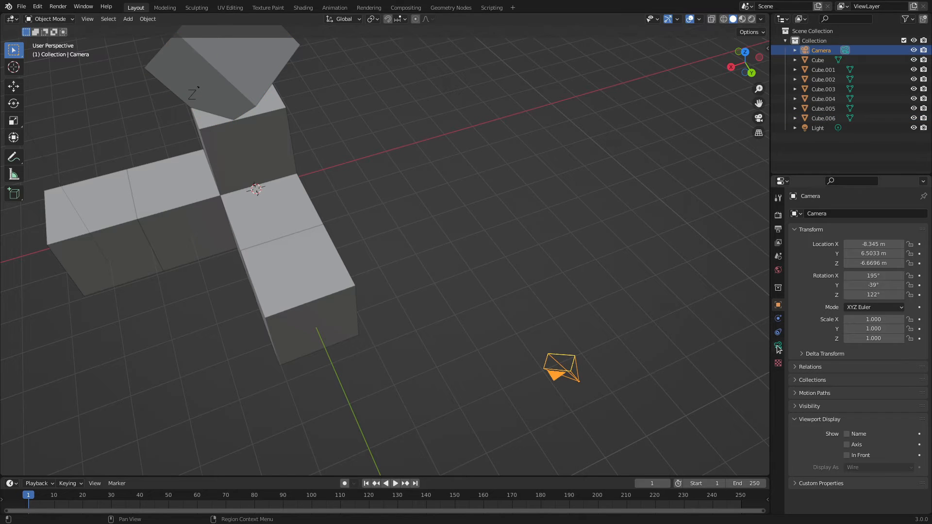
Step: Turn on the axis display for the camera and view its local axes from several angles
{"action": "left_click", "coordinate": [806, 390]}
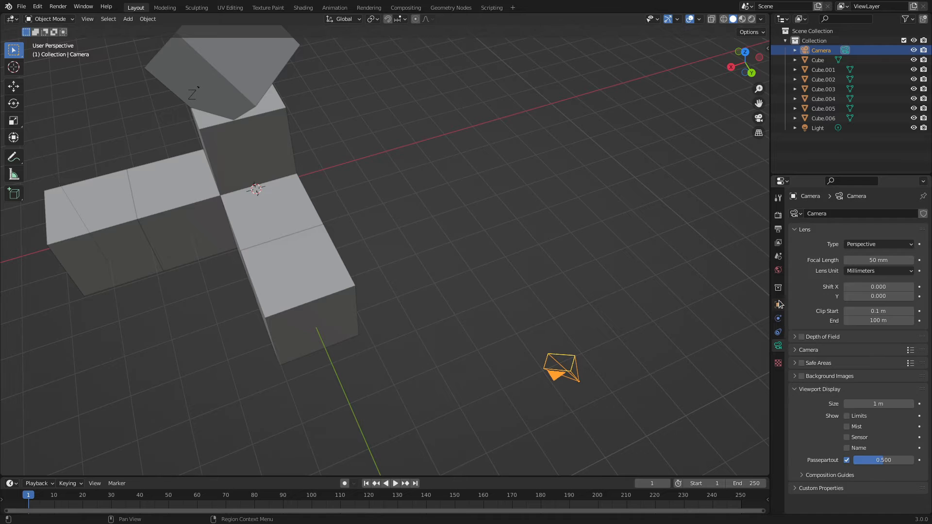
{"action": "left_click", "coordinate": [778, 302]}
{"action": "left_click", "coordinate": [847, 445]}
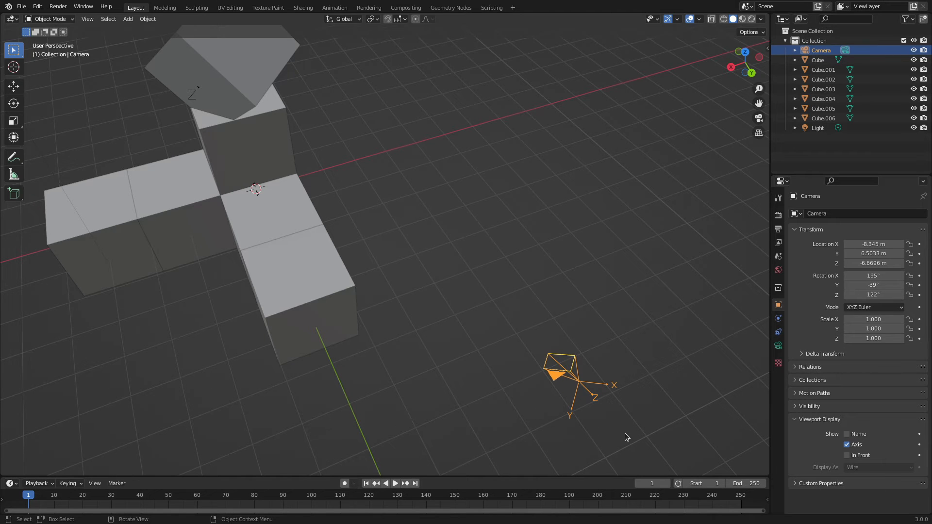
{"action": "middle_click_drag", "start_coordinate": [625, 433], "coordinate": [590, 403]}
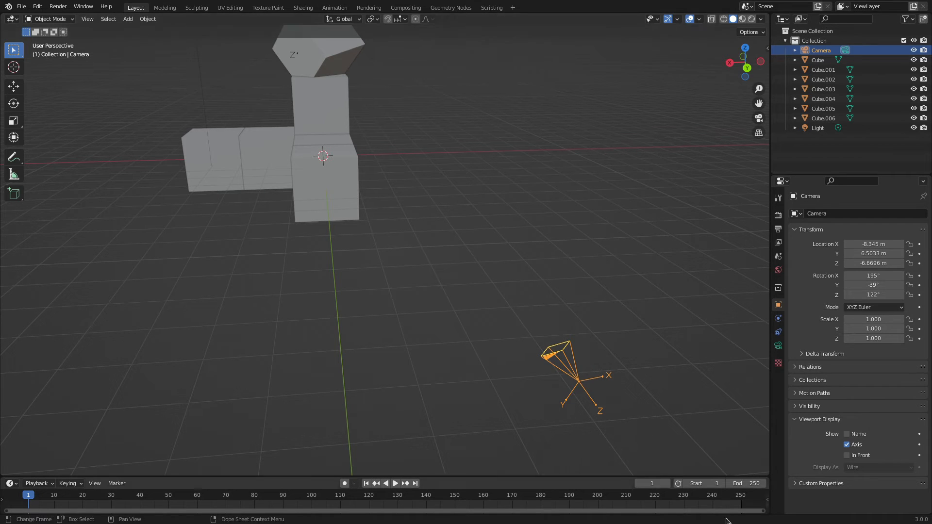
{"action": "middle_click_drag", "start_coordinate": [432, 285], "coordinate": [370, 261]}
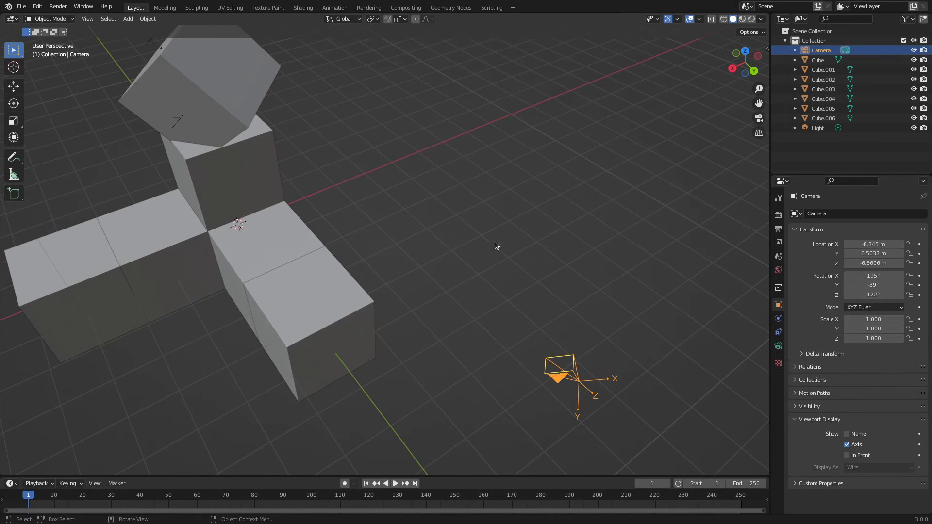
{"action": "middle_click_drag", "start_coordinate": [424, 318], "coordinate": [405, 306]}
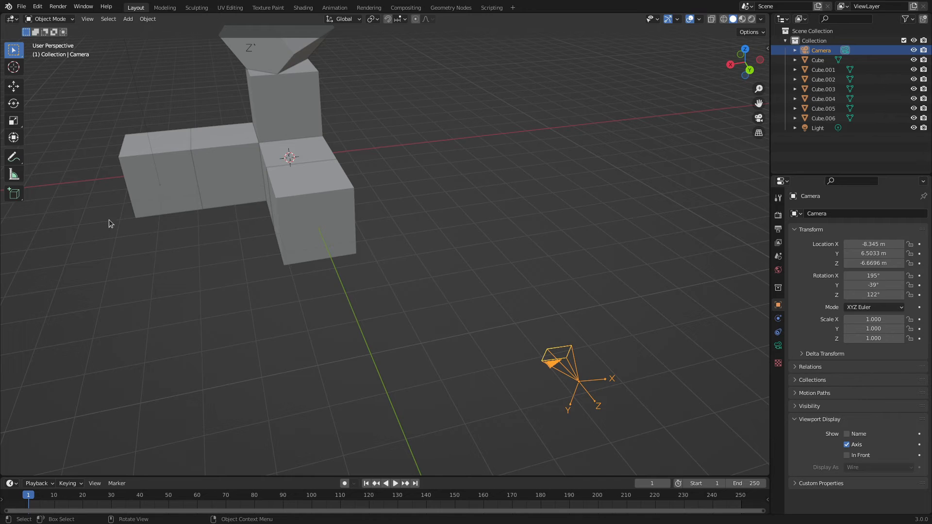
Step: Move the outer cube of the Y-axis arm away from the arrangement to about X 10.47, Y 7.18, Z -9.82 m
{"action": "left_click", "coordinate": [331, 237]}
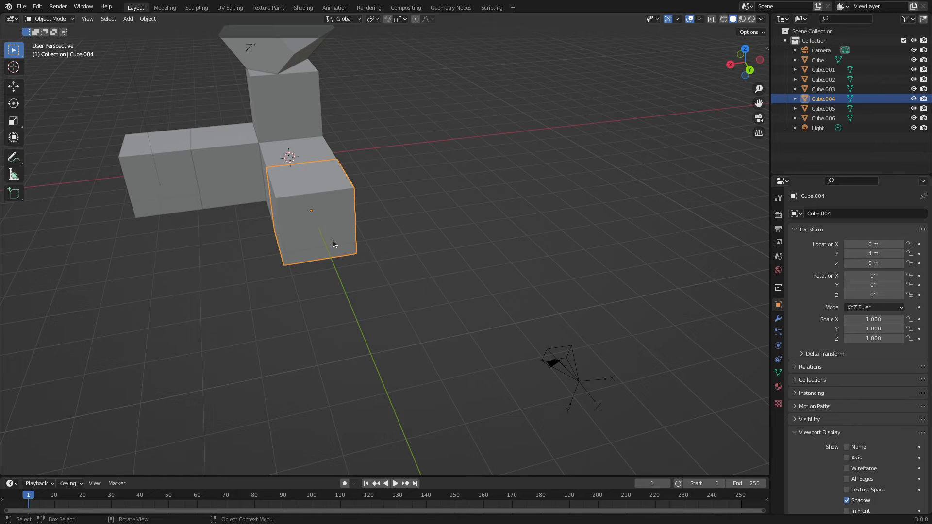
{"action": "scroll", "coordinate": [388, 262], "scroll_direction": "down", "scroll_amount": 6}
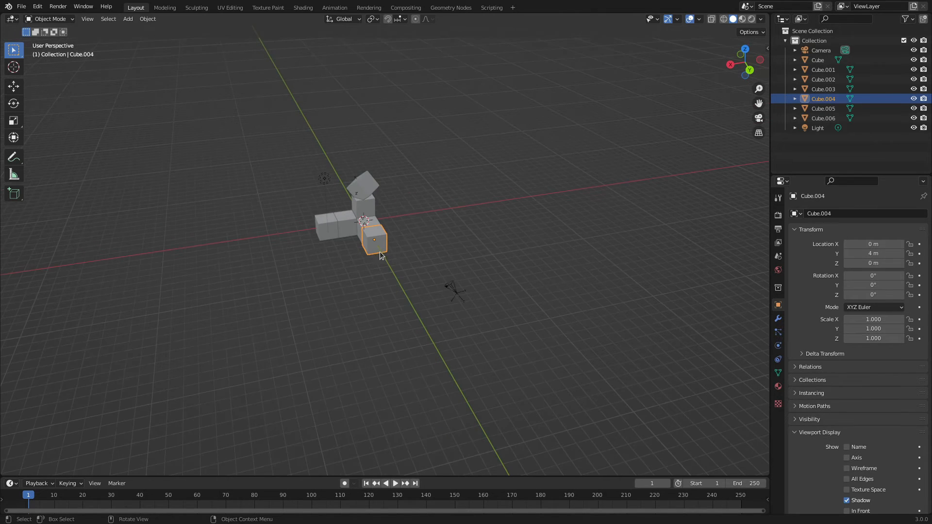
{"action": "key", "text": "g"}
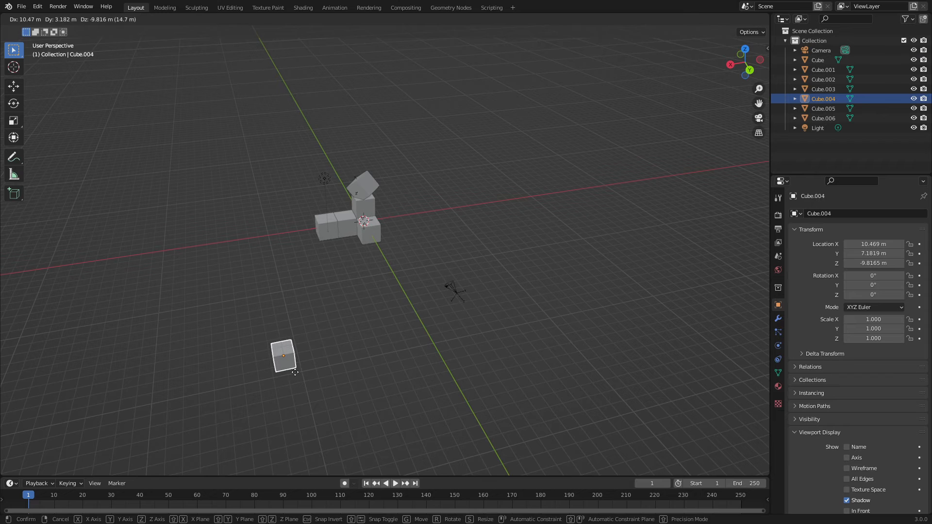
{"action": "left_click", "coordinate": [293, 323]}
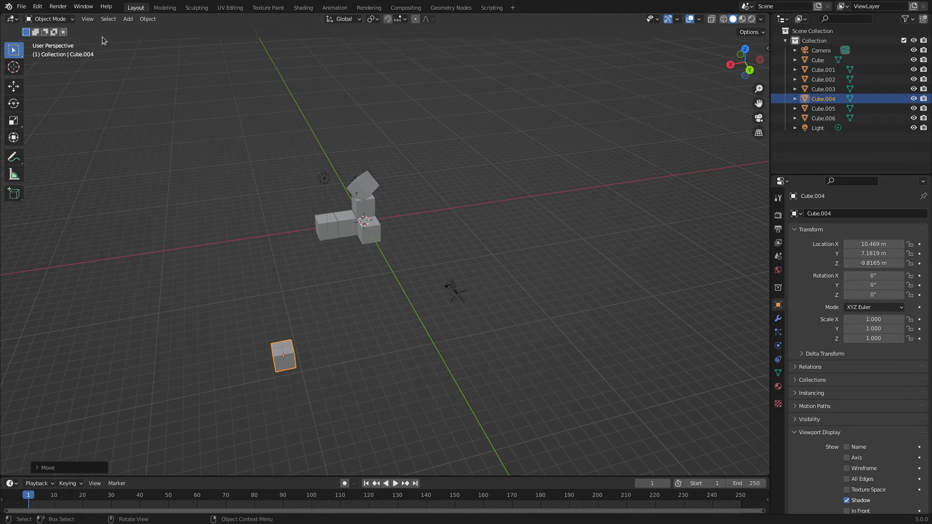
Step: Align the active camera to the selected detached cube, check the framing through the camera and deselect the cube
{"action": "left_click", "coordinate": [87, 19]}
{"action": "mouse_move", "coordinate": [141, 151]}
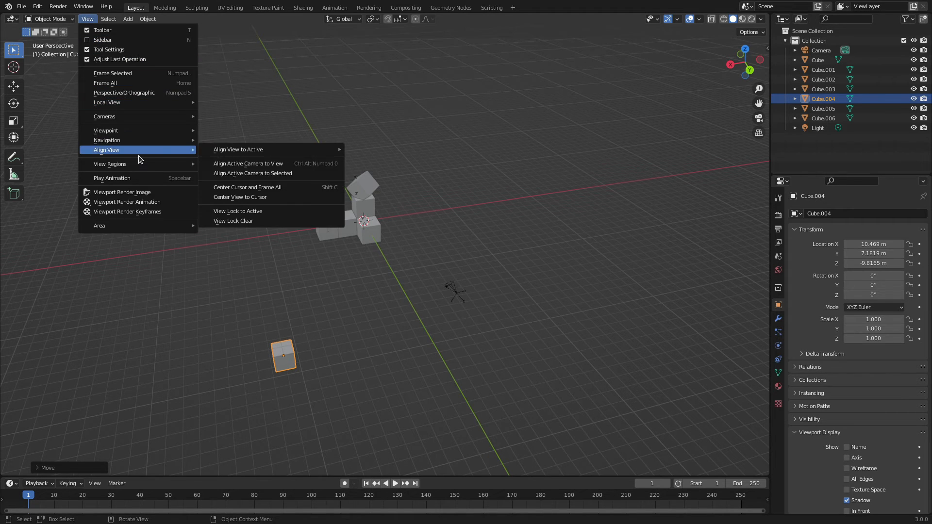
{"action": "left_click", "coordinate": [268, 177]}
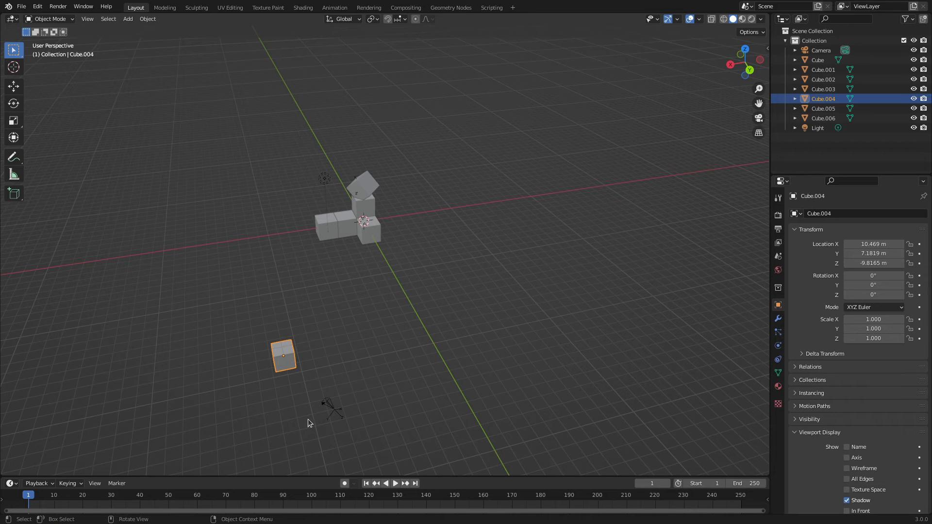
{"action": "key", "text": "KP_Decimal"}
{"action": "scroll", "coordinate": [486, 155], "scroll_direction": "up", "scroll_amount": 5}
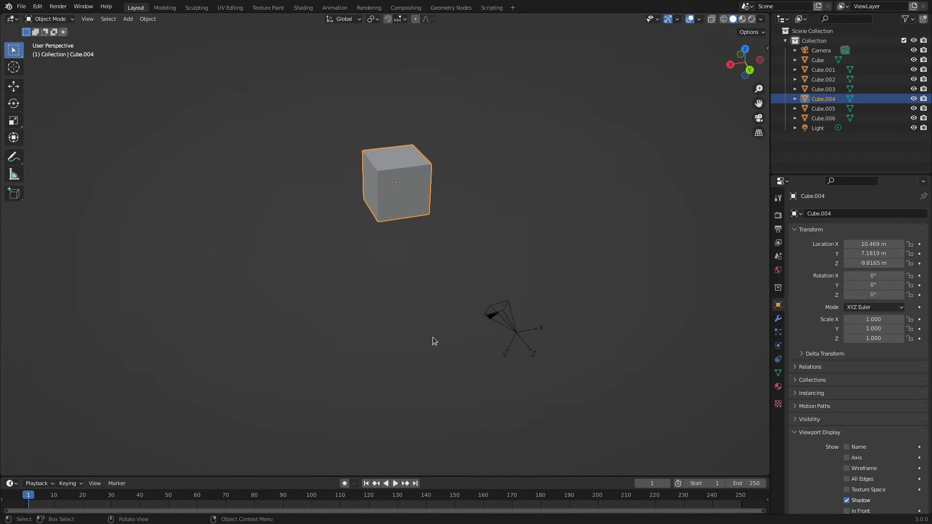
{"action": "scroll", "coordinate": [434, 335], "scroll_direction": "down", "scroll_amount": 5}
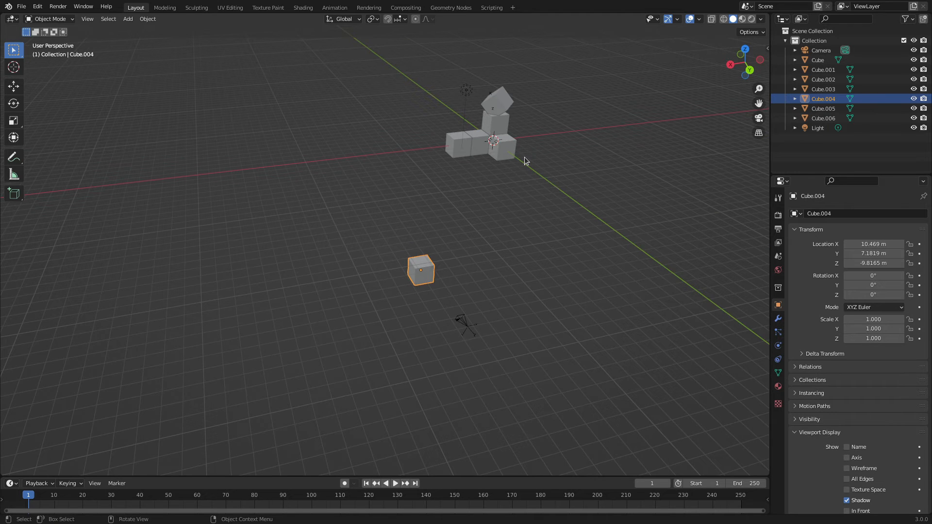
{"action": "scroll", "coordinate": [524, 156], "scroll_direction": "up", "scroll_amount": 1}
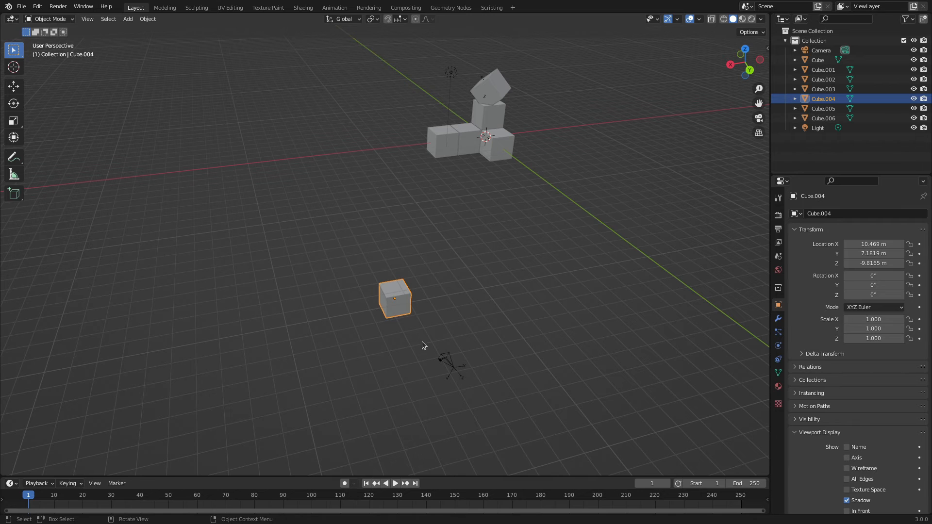
{"action": "key", "text": "KP_0"}
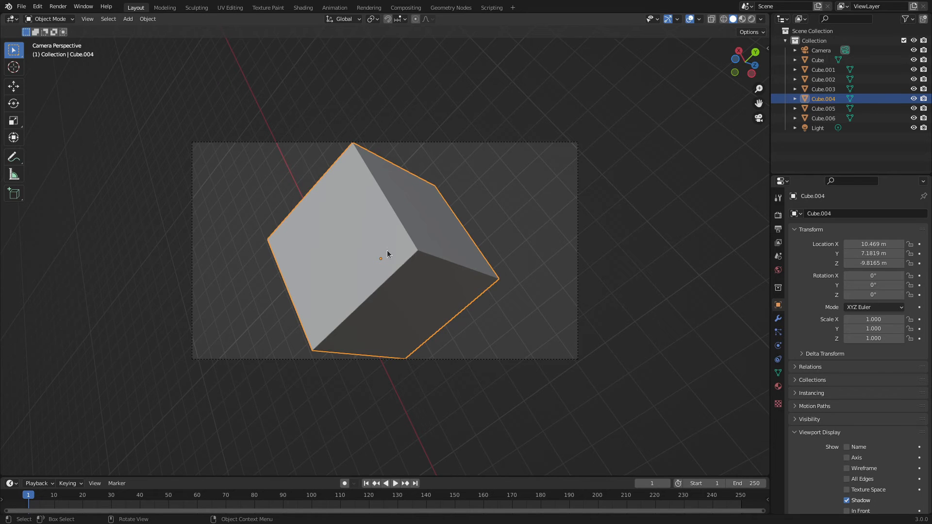
{"action": "left_click", "coordinate": [502, 292]}
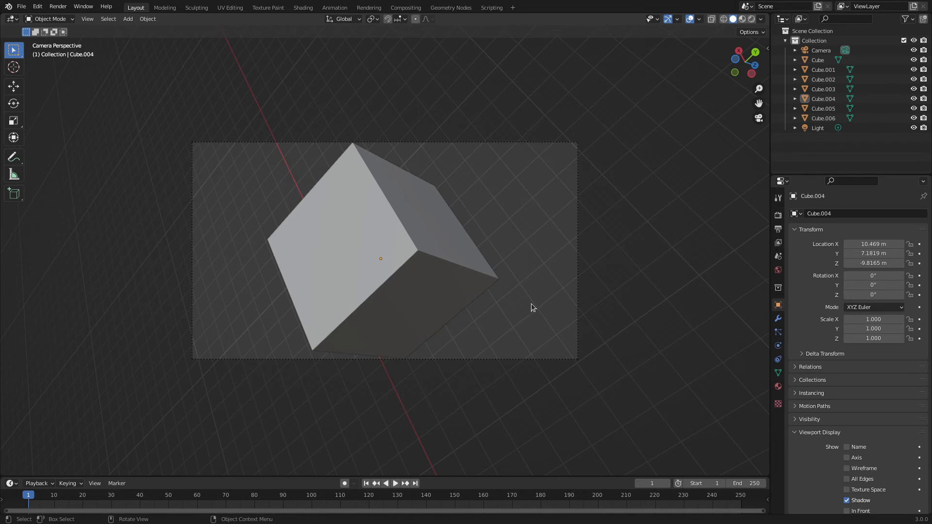
Step: In the front orthographic view, move the 3D cursor into empty space well above and to the right of the cube arrangement
{"action": "middle_click_drag", "start_coordinate": [531, 303], "coordinate": [536, 226]}
{"action": "scroll", "coordinate": [535, 222], "scroll_direction": "down", "scroll_amount": 7}
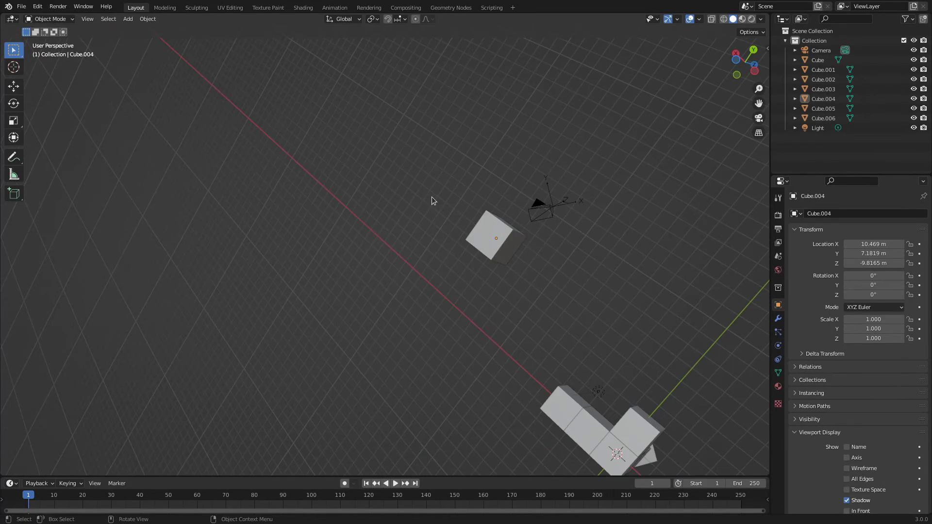
{"action": "middle_click_drag", "start_coordinate": [432, 197], "coordinate": [462, 184]}
{"action": "scroll", "coordinate": [462, 184], "scroll_direction": "down", "scroll_amount": 4}
{"action": "middle_click_drag", "start_coordinate": [590, 358], "coordinate": [539, 304]}
{"action": "key", "text": "KP_1"}
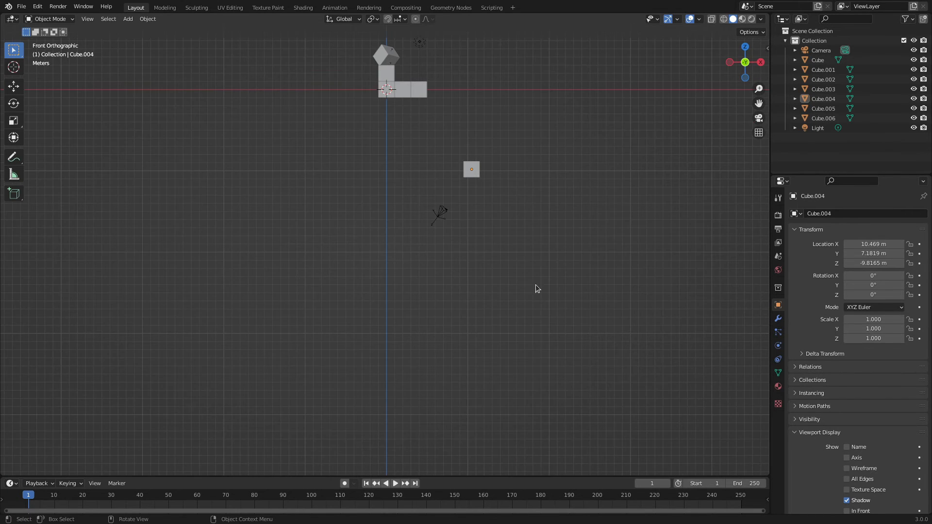
{"action": "middle_click_drag", "start_coordinate": [335, 133], "coordinate": [371, 270], "text": "shift"}
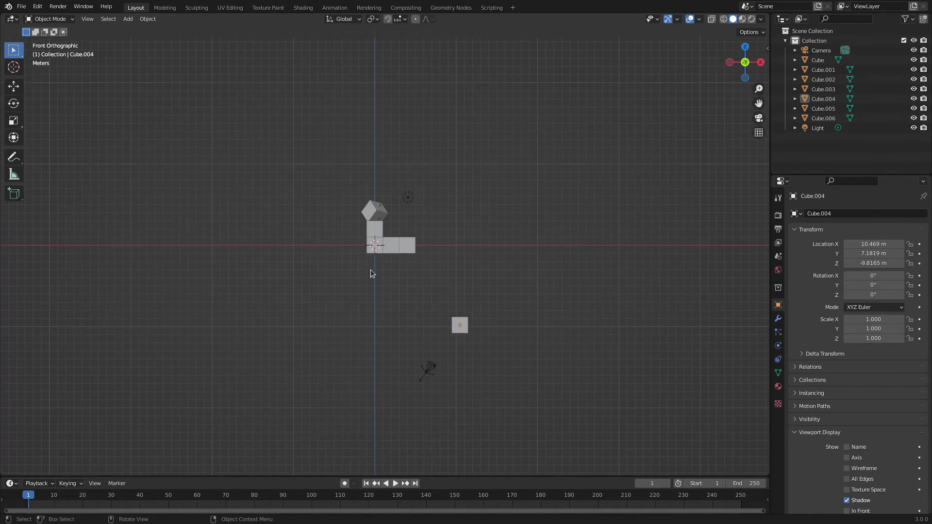
{"action": "scroll", "coordinate": [348, 227], "scroll_direction": "up", "scroll_amount": 5}
{"action": "scroll", "coordinate": [415, 303], "scroll_direction": "down", "scroll_amount": 2}
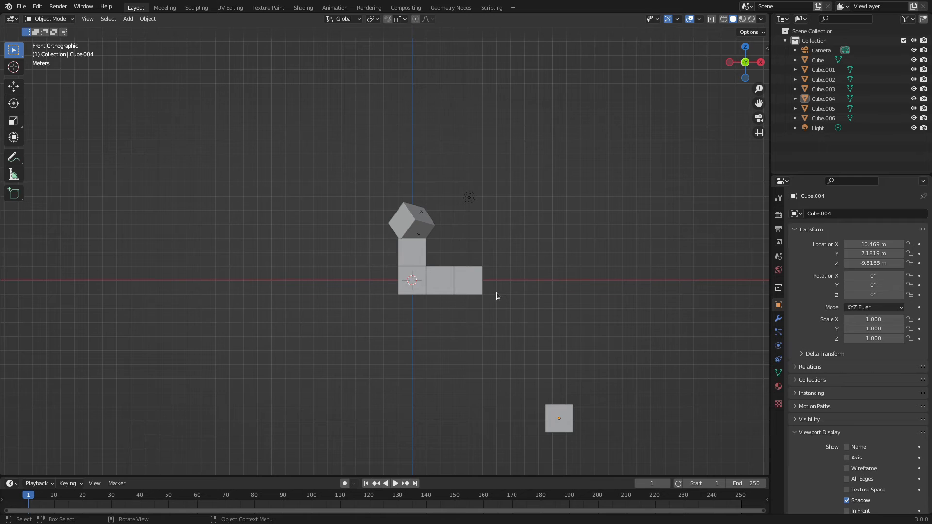
{"action": "left_click", "coordinate": [13, 67]}
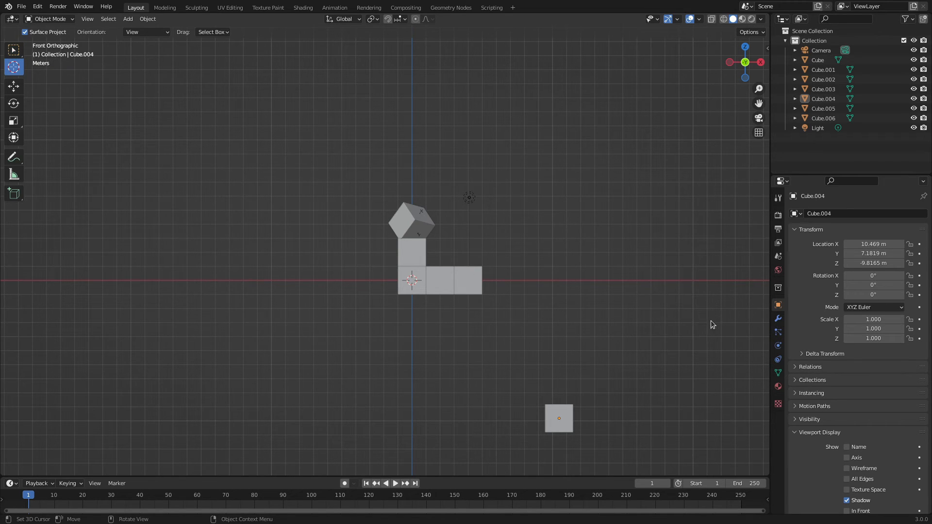
{"action": "left_click", "coordinate": [711, 308]}
{"action": "left_click_drag", "start_coordinate": [353, 232], "coordinate": [690, 145]}
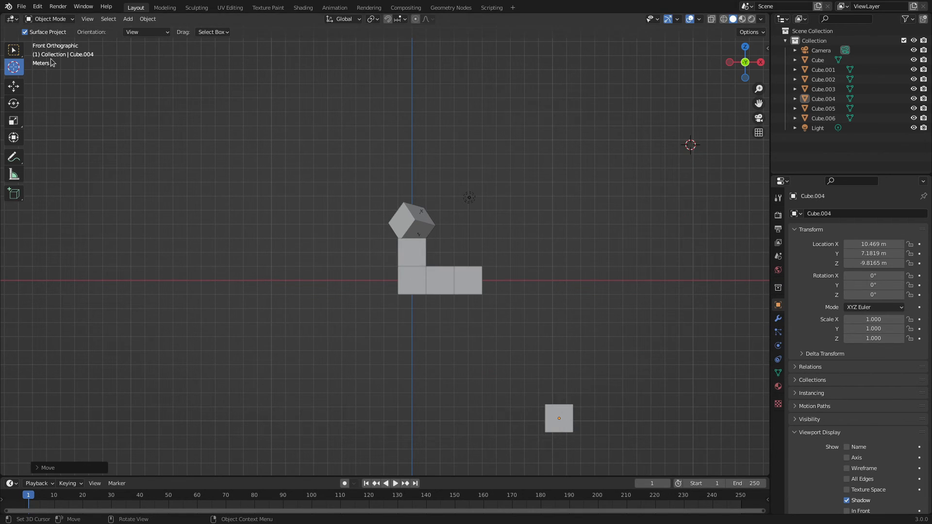
Step: Duplicate the cube column with the rotated top cube and move the copies far up and to the right in front view
{"action": "left_click", "coordinate": [13, 50]}
{"action": "left_click_drag", "start_coordinate": [384, 213], "coordinate": [420, 345]}
{"action": "key", "text": "shift+d"}
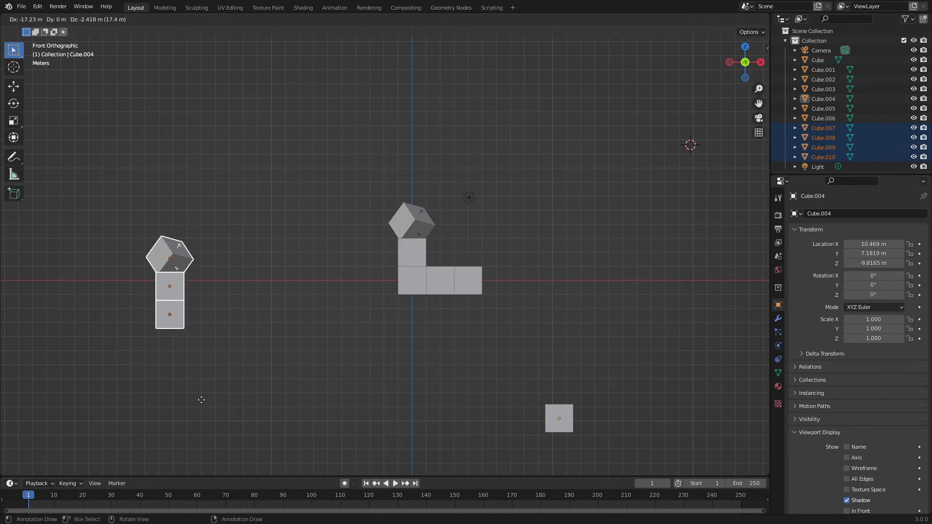
{"action": "left_click", "coordinate": [164, 250]}
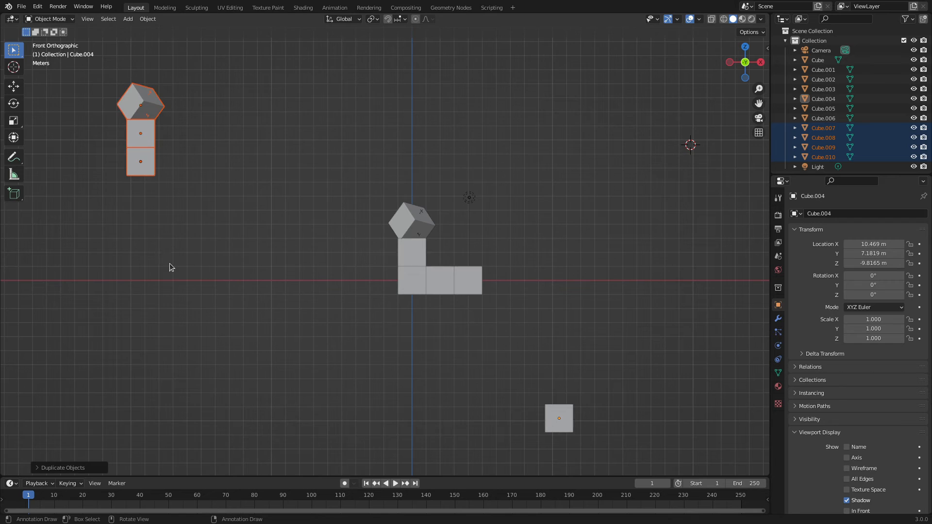
{"action": "scroll", "coordinate": [173, 267], "scroll_direction": "down", "scroll_amount": 5}
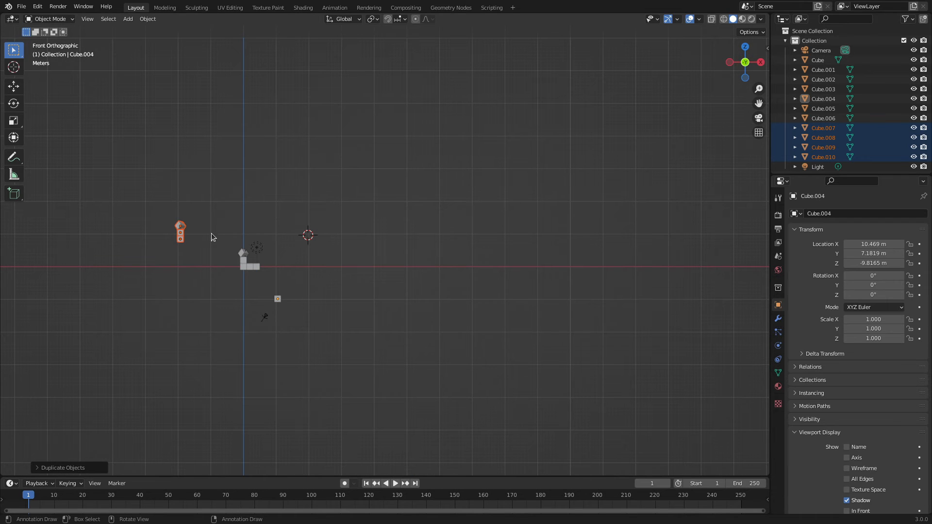
{"action": "key", "text": "g"}
{"action": "left_click", "coordinate": [620, 67]}
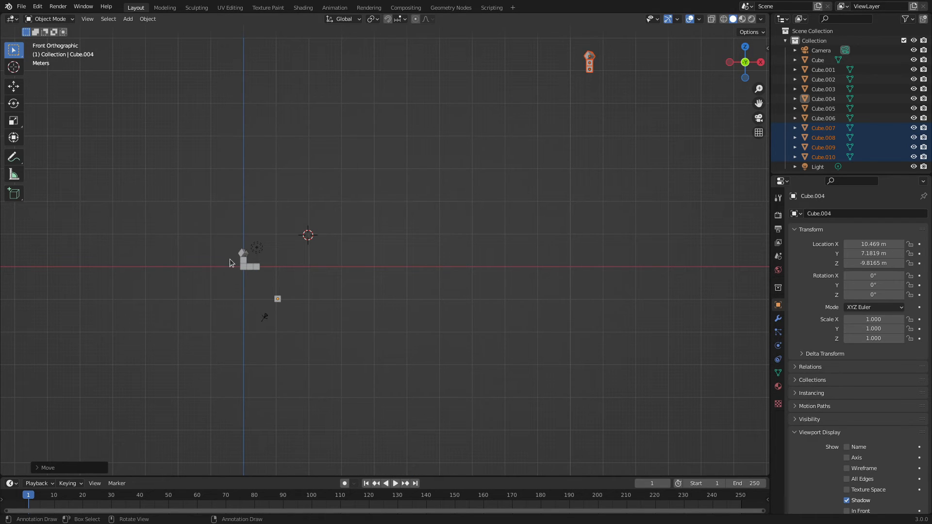
Step: Move the detached cube to about X 43.4, Y 69.4, Z 12.2 m using front and right views, and scale it uniformly to about 12.46
{"action": "left_click", "coordinate": [278, 299]}
{"action": "key", "text": "g"}
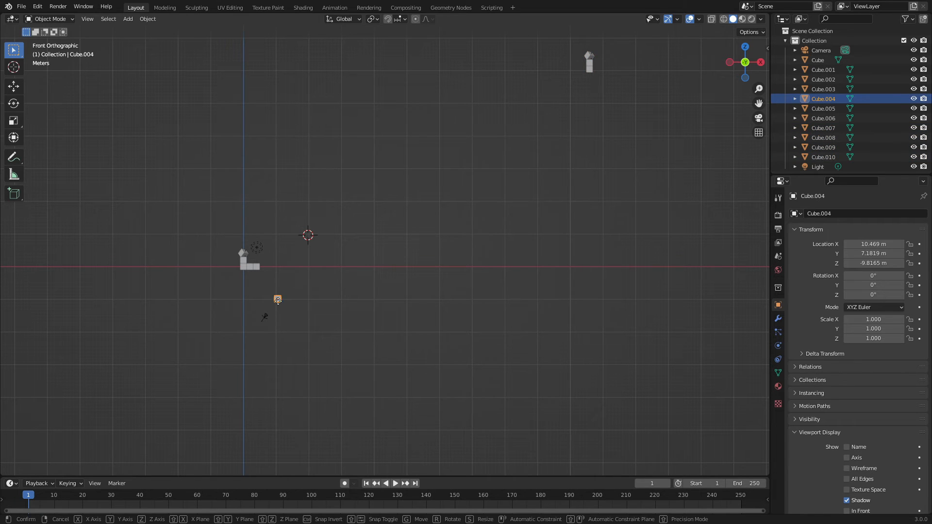
{"action": "left_click", "coordinate": [386, 121]}
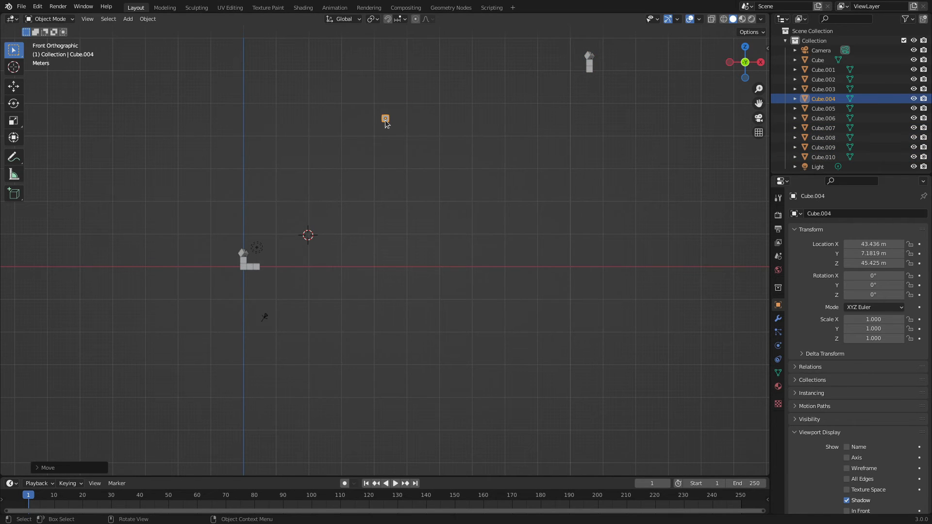
{"action": "key", "text": "KP_3"}
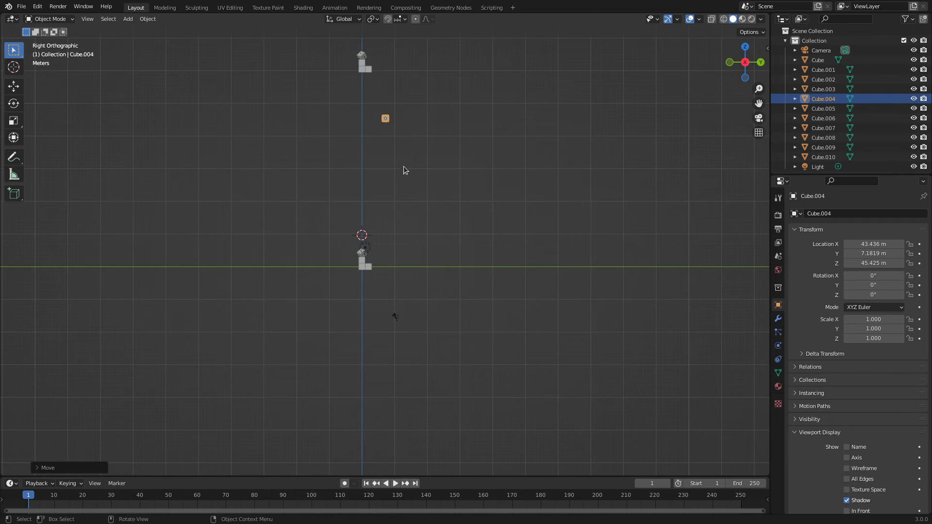
{"action": "key", "text": "g"}
{"action": "left_click", "coordinate": [607, 275]}
{"action": "key", "text": "s"}
{"action": "left_click", "coordinate": [249, 203]}
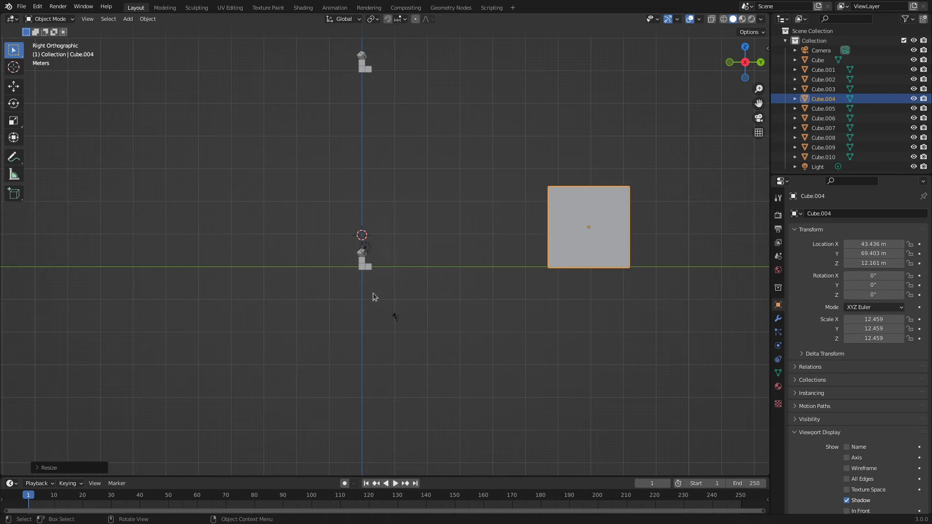
Step: Select the enlarged cube in a perspective view and examine it up close
{"action": "left_click_drag", "start_coordinate": [313, 259], "coordinate": [316, 284]}
{"action": "mouse_move", "coordinate": [317, 285]}
{"action": "middle_mouse_down"}
{"action": "mouse_move", "coordinate": [335, 287]}
{"action": "mouse_move", "coordinate": [284, 210]}
{"action": "mouse_move", "coordinate": [435, 297]}
{"action": "mouse_move", "coordinate": [372, 308]}
{"action": "mouse_move", "coordinate": [268, 290]}
{"action": "mouse_move", "coordinate": [330, 295]}
{"action": "mouse_move", "coordinate": [312, 294]}
{"action": "mouse_move", "coordinate": [320, 290]}
{"action": "middle_mouse_up"}
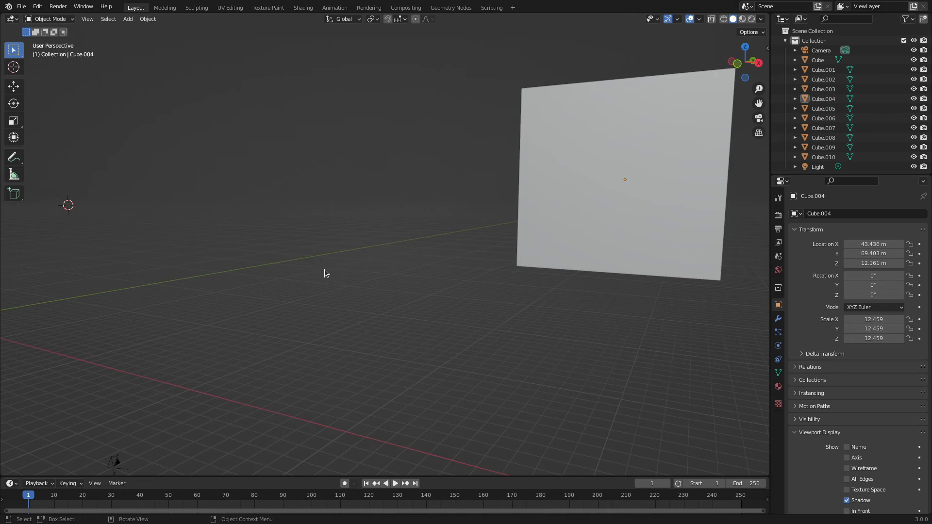
{"action": "middle_click_drag", "start_coordinate": [577, 219], "coordinate": [360, 309]}
{"action": "left_click", "coordinate": [367, 298]}
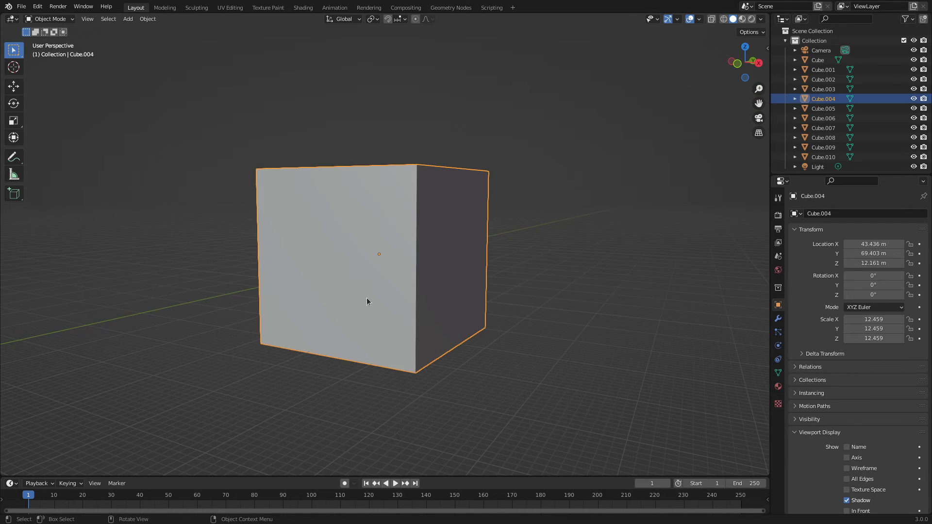
{"action": "scroll", "coordinate": [366, 298], "scroll_direction": "up", "scroll_amount": 3}
{"action": "scroll", "coordinate": [366, 298], "scroll_direction": "down", "scroll_amount": 1}
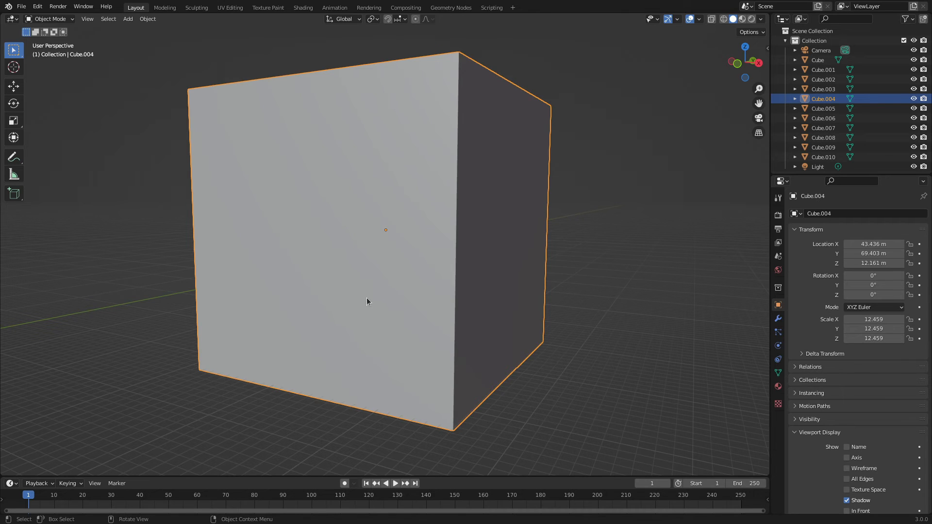
Step: Place the 3D cursor beside the enlarged cube, and then center the cursor and frame all objects
{"action": "left_click", "coordinate": [13, 67]}
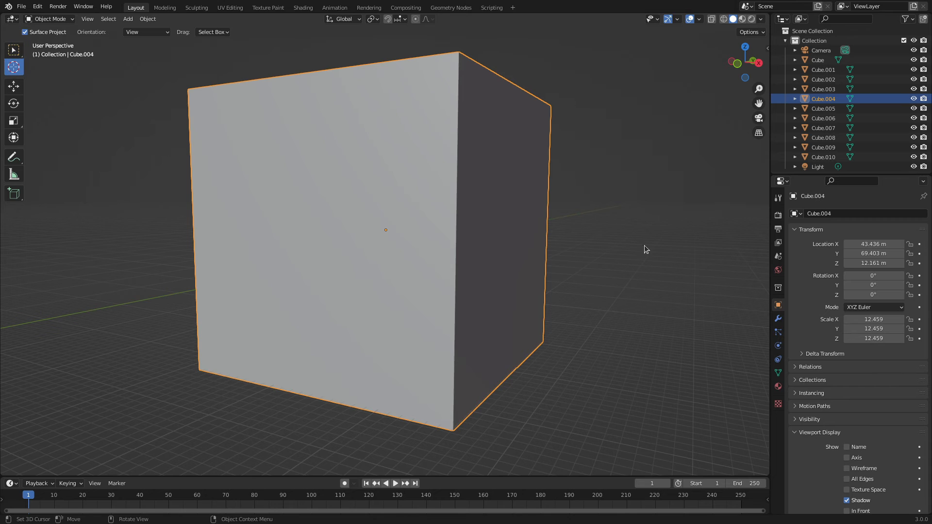
{"action": "left_click", "coordinate": [634, 205]}
{"action": "key", "text": "Home"}
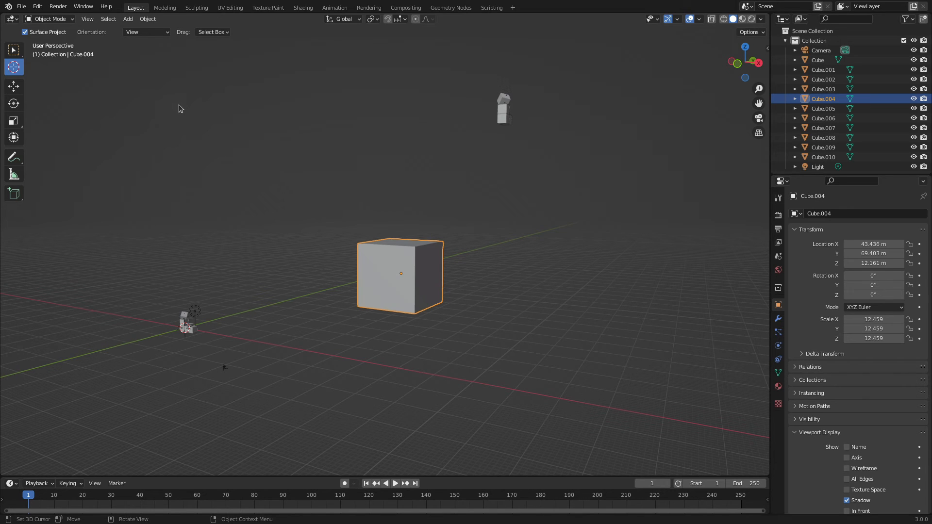
Step: Center the view on the 3D cursor and move in close to the small cube arrangement
{"action": "left_click", "coordinate": [85, 19]}
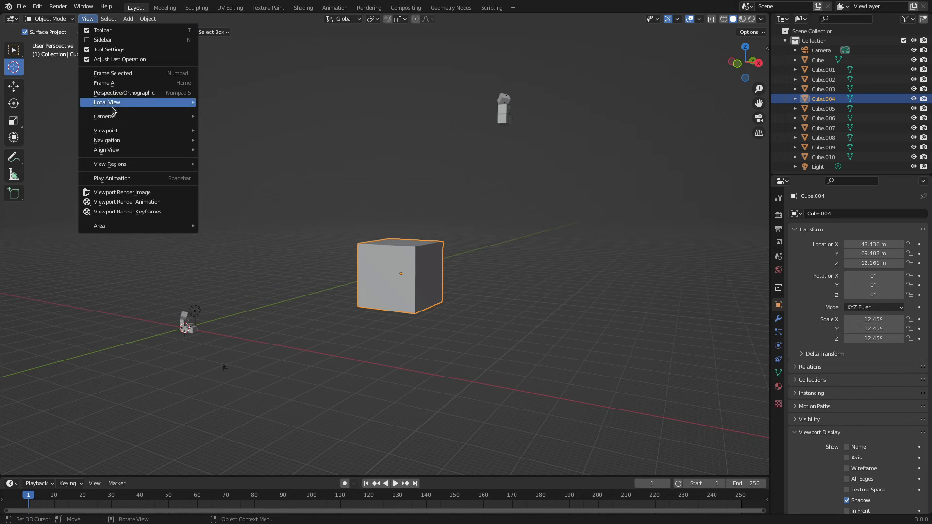
{"action": "mouse_move", "coordinate": [129, 152]}
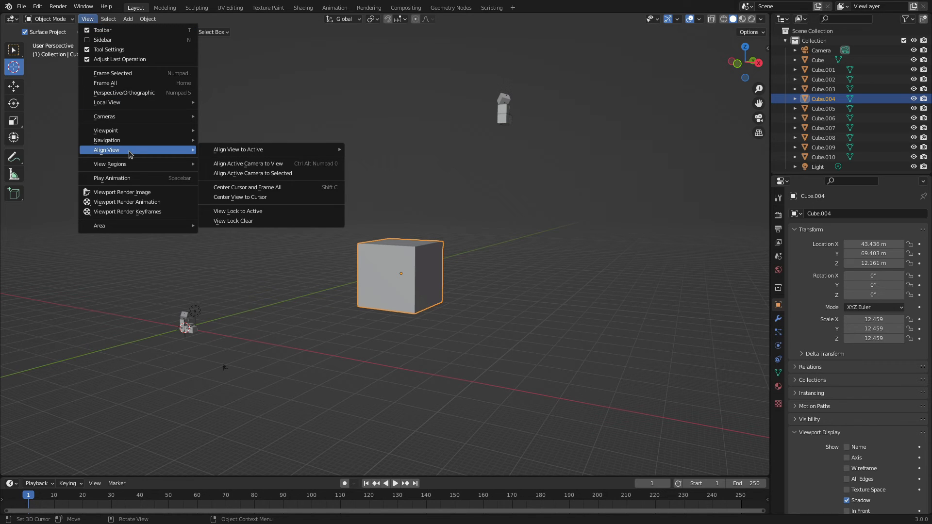
{"action": "left_click", "coordinate": [267, 197]}
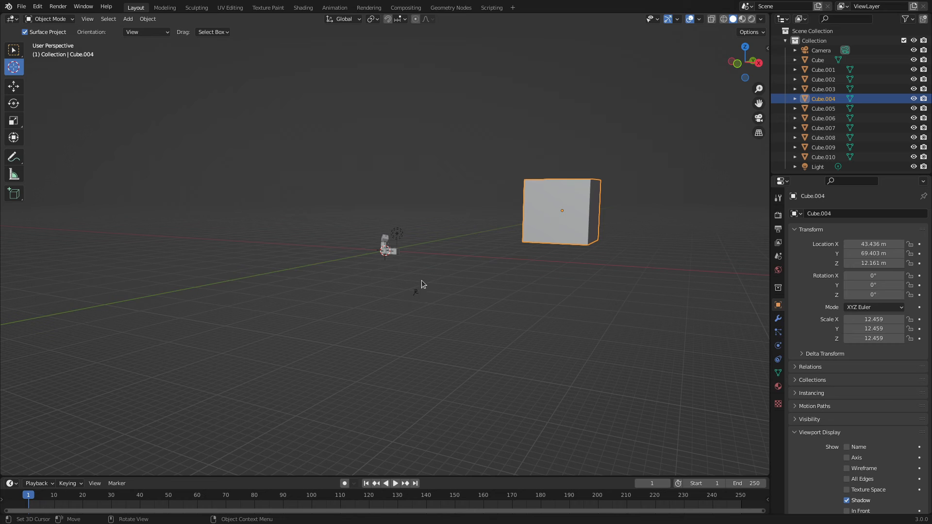
{"action": "scroll", "coordinate": [421, 272], "scroll_direction": "up", "scroll_amount": 5}
{"action": "middle_click_drag", "start_coordinate": [342, 244], "coordinate": [429, 334]}
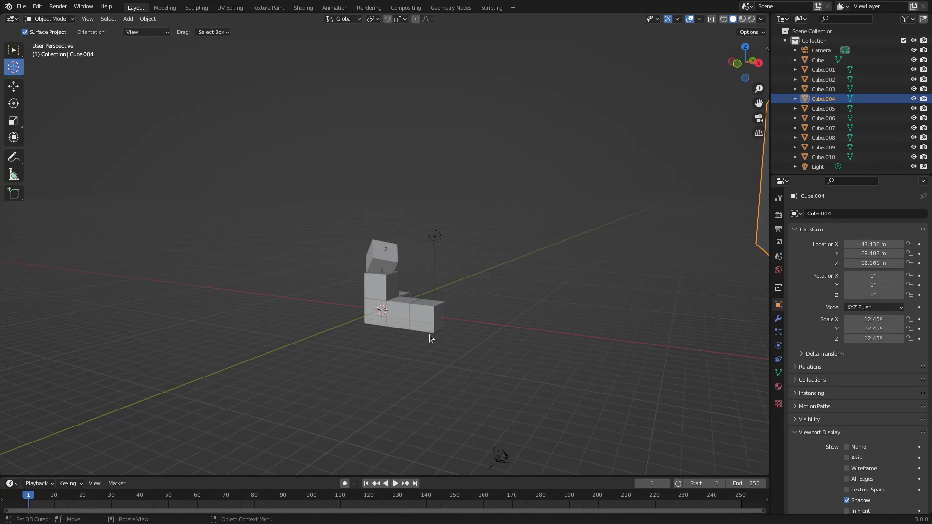
{"action": "scroll", "coordinate": [430, 325], "scroll_direction": "up", "scroll_amount": 3}
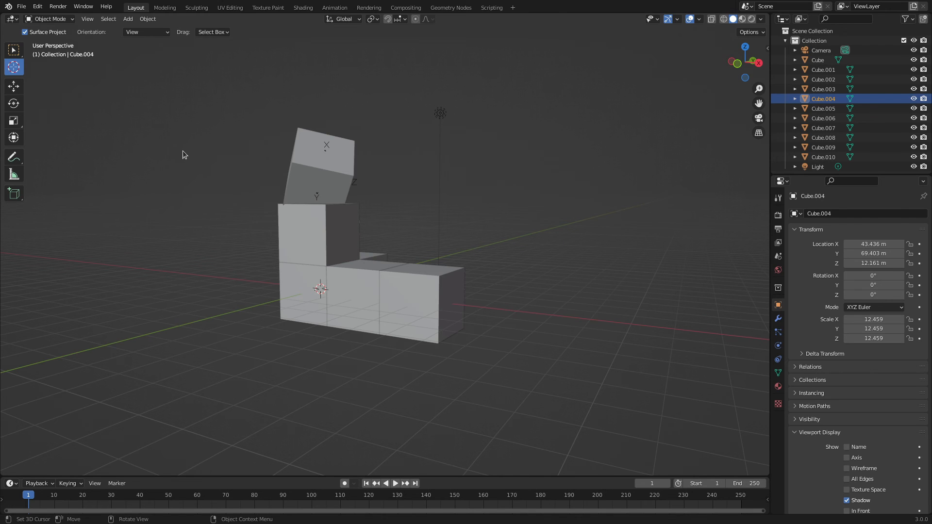
Step: Open the preferences and examine the orbit, perspective and depth options under Navigation
{"action": "left_click", "coordinate": [107, 19]}
{"action": "left_click", "coordinate": [107, 22]}
{"action": "left_click", "coordinate": [38, 6]}
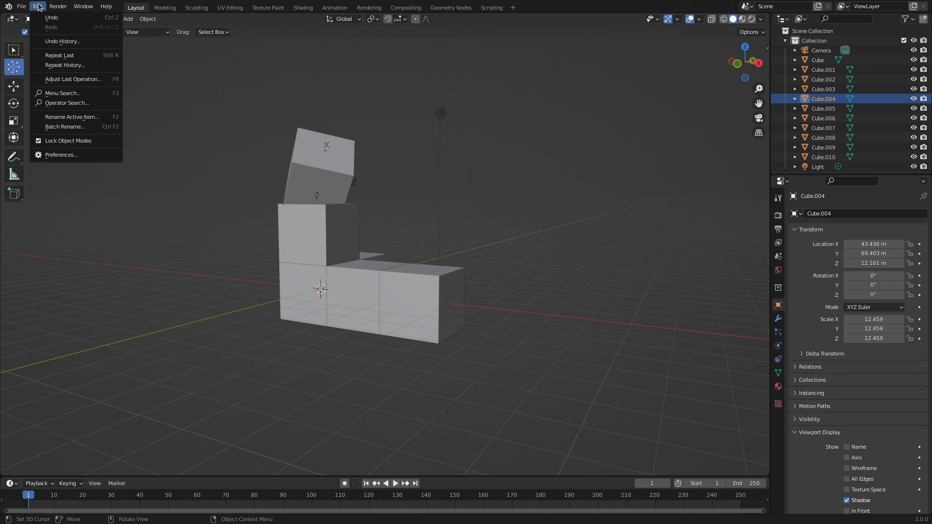
{"action": "left_click", "coordinate": [73, 156]}
{"action": "left_click_drag", "start_coordinate": [115, 22], "coordinate": [226, 76]}
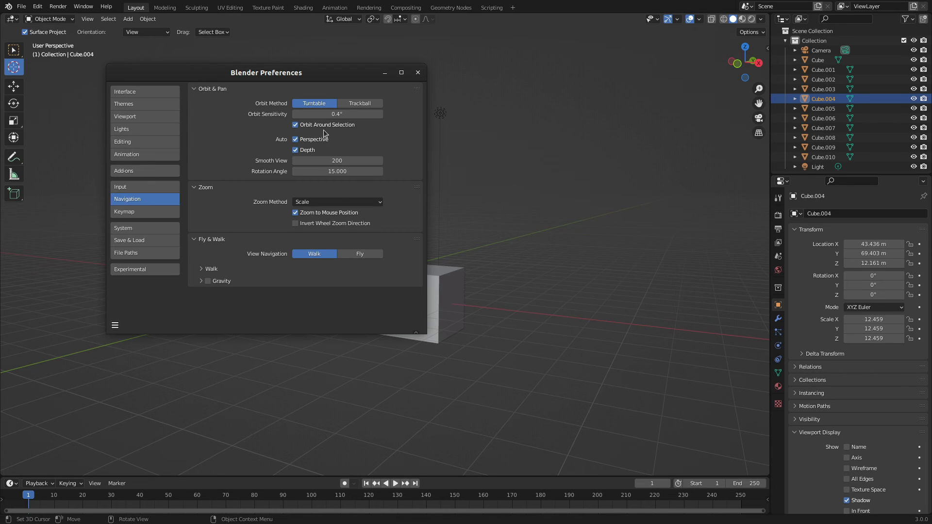
{"action": "left_click", "coordinate": [577, 203]}
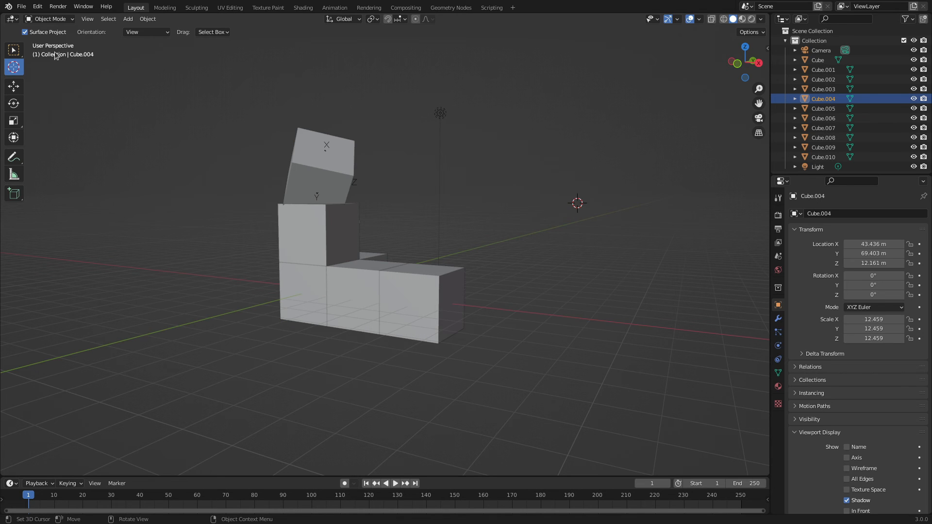
Step: With the Select Box tool, select the end cube, the rotated top cube and the light in turn, orbiting to check the pivot
{"action": "left_click", "coordinate": [14, 49]}
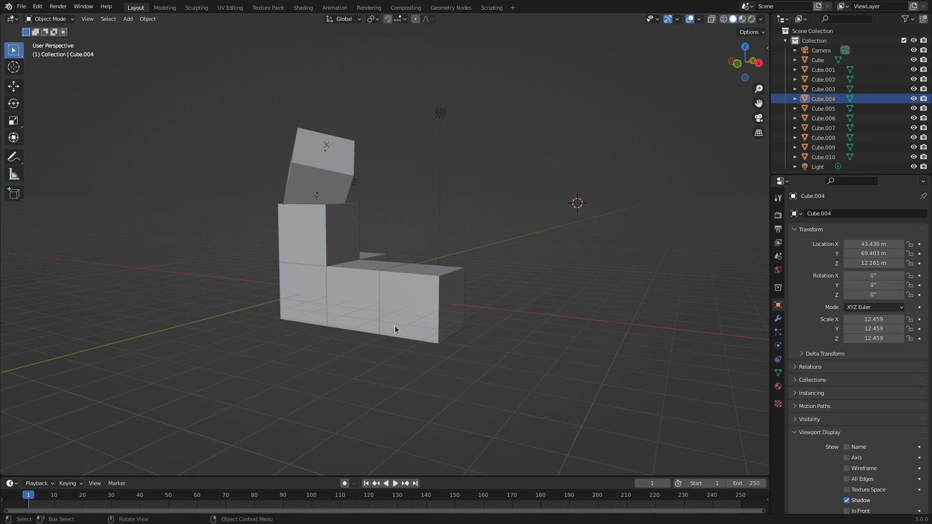
{"action": "left_click", "coordinate": [412, 275]}
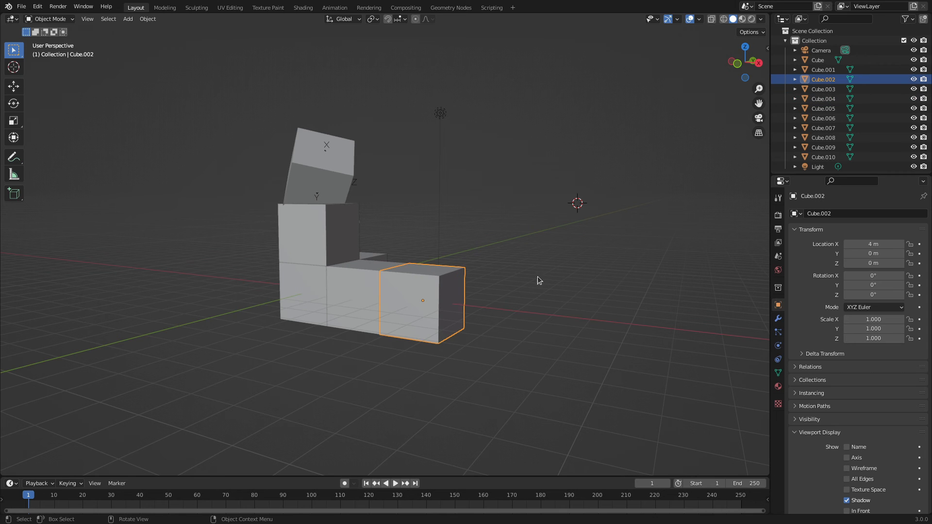
{"action": "middle_click_drag", "start_coordinate": [538, 275], "coordinate": [581, 122]}
{"action": "left_click", "coordinate": [502, 222]}
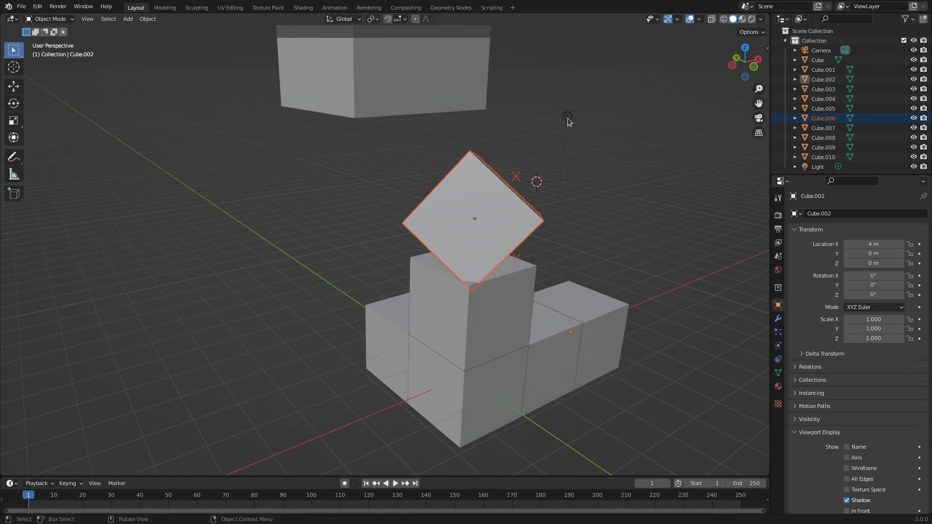
{"action": "left_click", "coordinate": [568, 118]}
{"action": "middle_click_drag", "start_coordinate": [510, 125], "coordinate": [387, 200]}
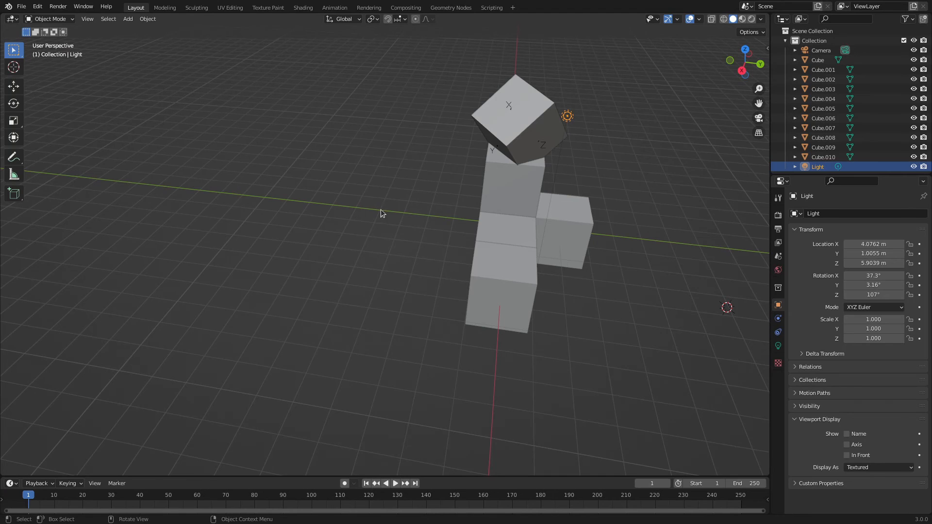
{"action": "middle_click_drag", "start_coordinate": [683, 254], "coordinate": [441, 256]}
Step: Select the enlarged cube and lock the view to it as the active object
{"action": "scroll", "coordinate": [487, 233], "scroll_direction": "down", "scroll_amount": 7}
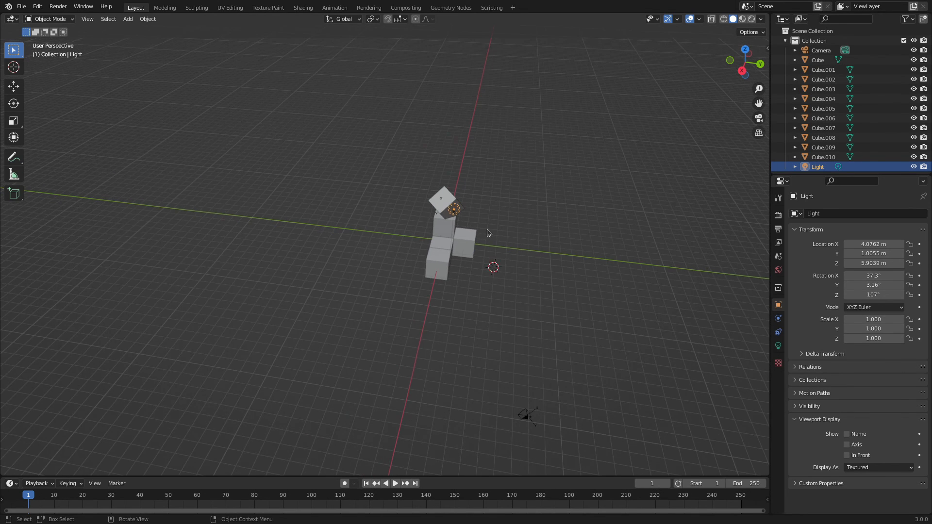
{"action": "scroll", "coordinate": [493, 234], "scroll_direction": "up", "scroll_amount": 4}
{"action": "scroll", "coordinate": [494, 233], "scroll_direction": "down", "scroll_amount": 3}
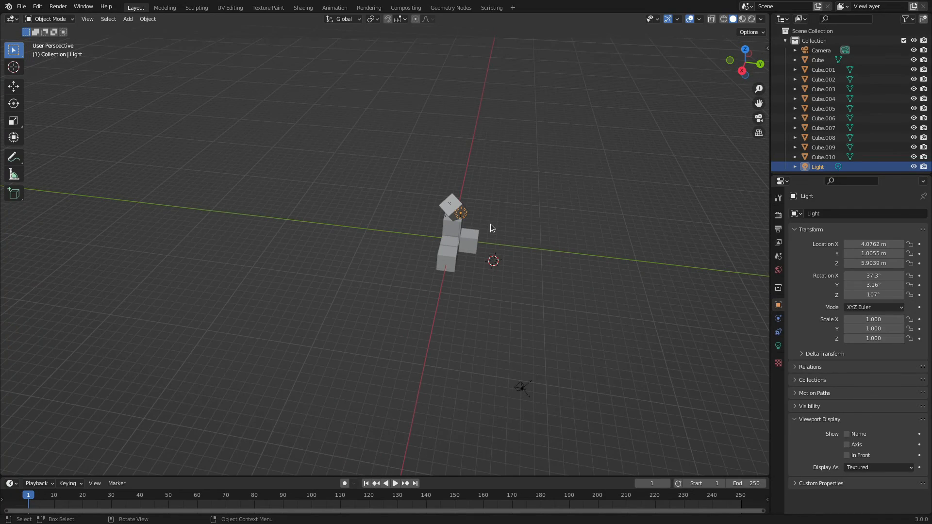
{"action": "middle_click_drag", "start_coordinate": [487, 224], "coordinate": [460, 127]}
{"action": "left_click", "coordinate": [461, 127]}
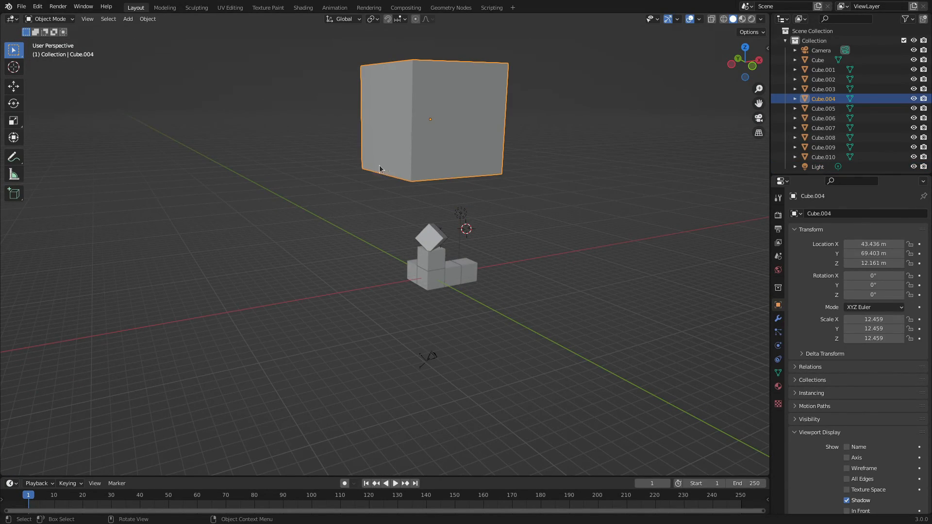
{"action": "middle_click_drag", "start_coordinate": [319, 196], "coordinate": [380, 51]}
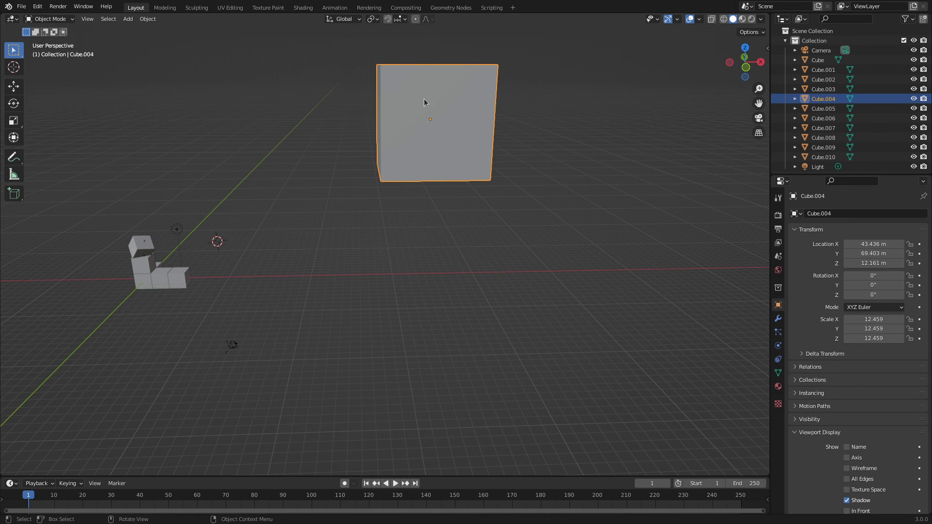
{"action": "left_click", "coordinate": [86, 20]}
{"action": "mouse_move", "coordinate": [139, 150]}
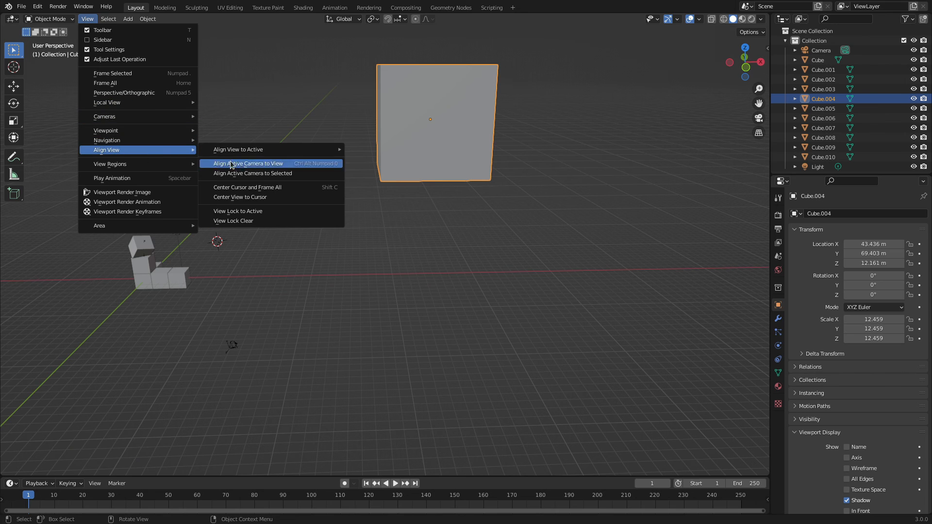
{"action": "left_click", "coordinate": [268, 213]}
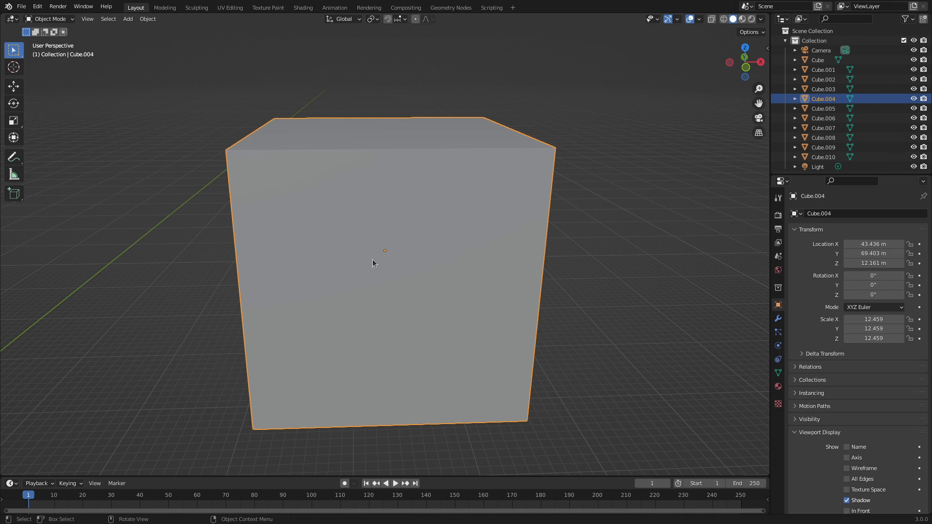
Step: Select the rotated cube on the distant column, orbit around, and then box-select the small cube arrangement together with the light
{"action": "scroll", "coordinate": [306, 244], "scroll_direction": "down", "scroll_amount": 10}
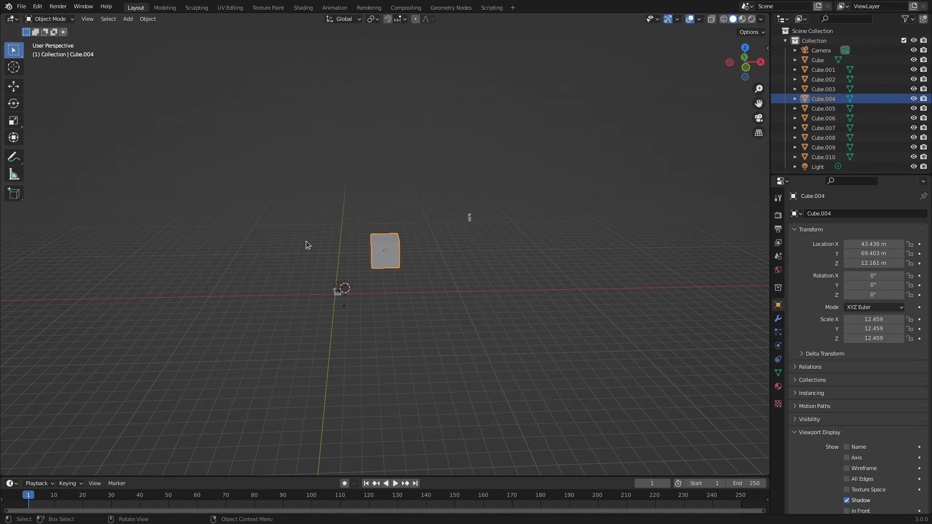
{"action": "scroll", "coordinate": [416, 236], "scroll_direction": "up", "scroll_amount": 4}
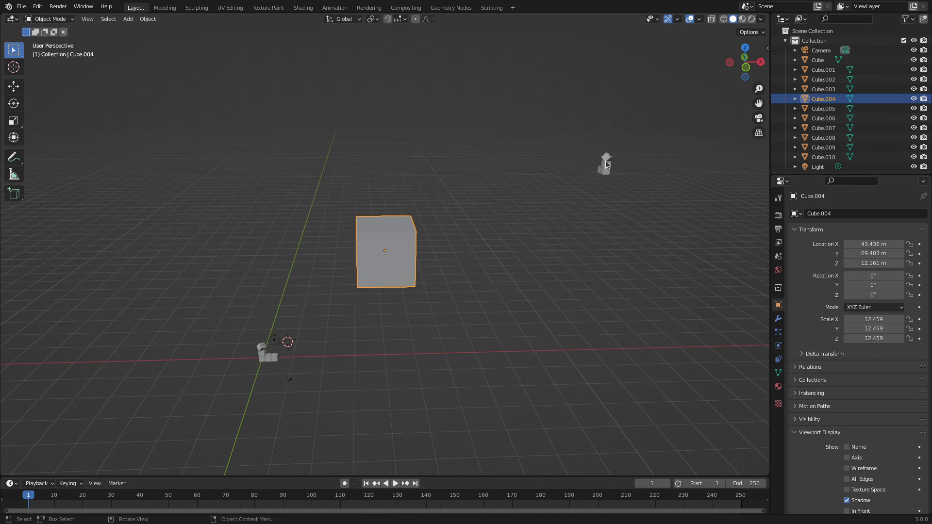
{"action": "left_click", "coordinate": [608, 158]}
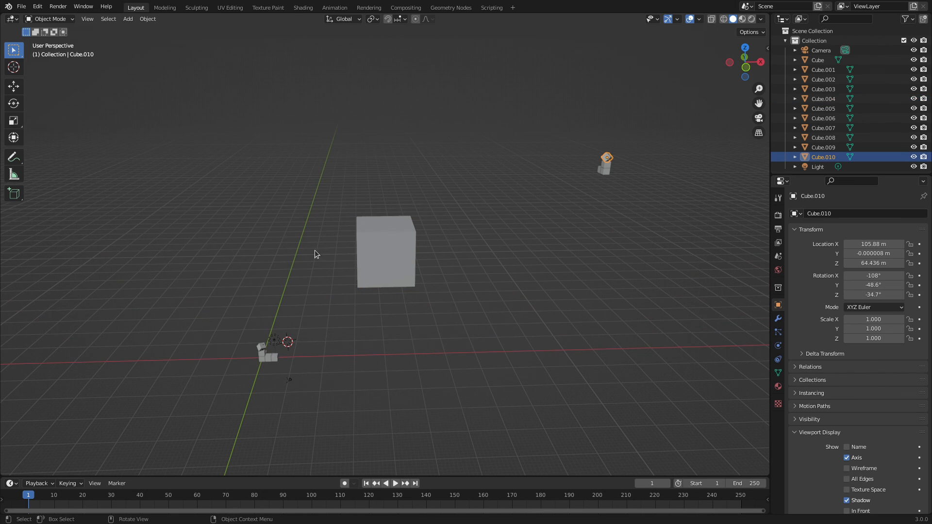
{"action": "middle_click_drag", "start_coordinate": [313, 258], "coordinate": [205, 301]}
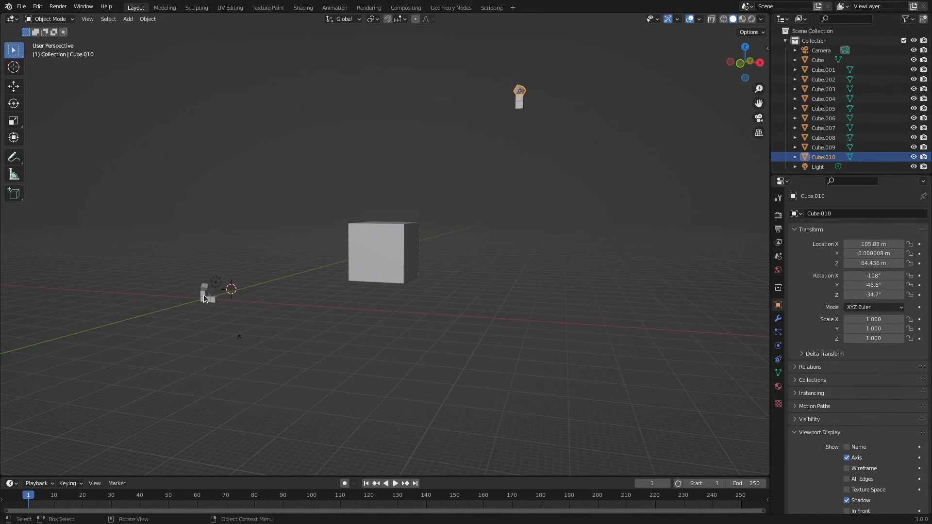
{"action": "left_click_drag", "start_coordinate": [197, 283], "coordinate": [223, 324]}
{"action": "middle_click_drag", "start_coordinate": [291, 322], "coordinate": [243, 238]}
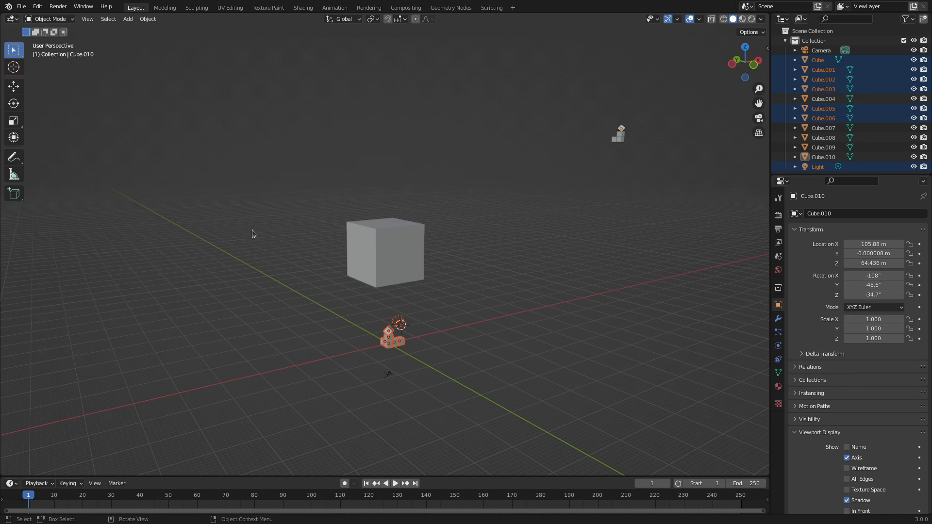
Step: Clear the view lock and orbit the scene to check the free view
{"action": "left_click", "coordinate": [90, 19]}
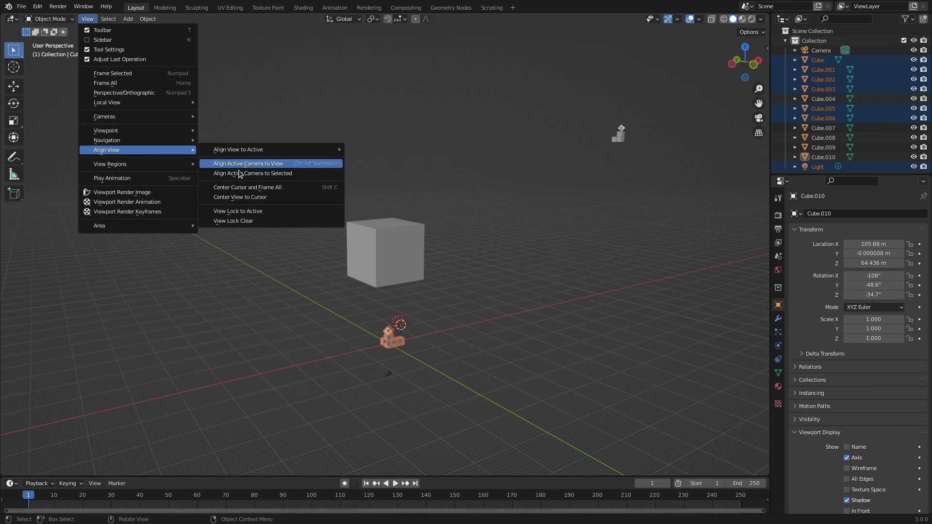
{"action": "left_click", "coordinate": [257, 221]}
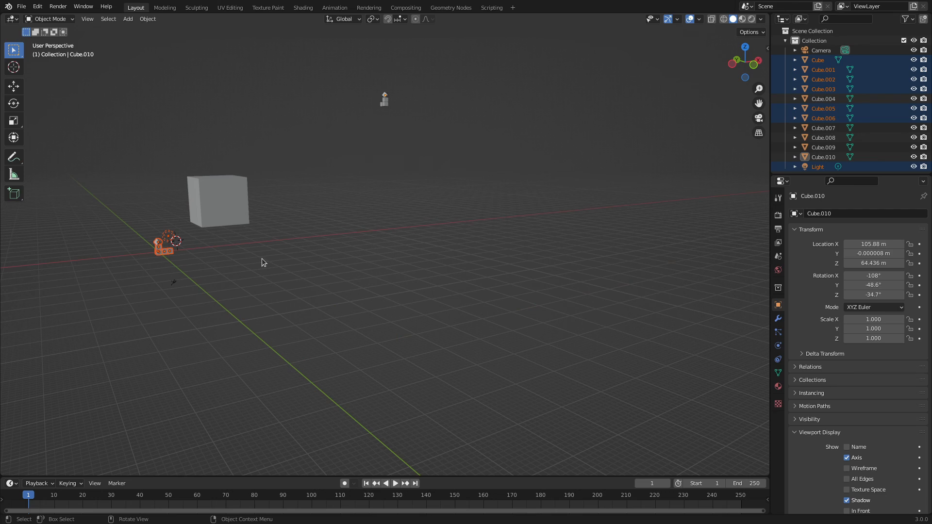
{"action": "middle_click_drag", "start_coordinate": [110, 264], "coordinate": [192, 308]}
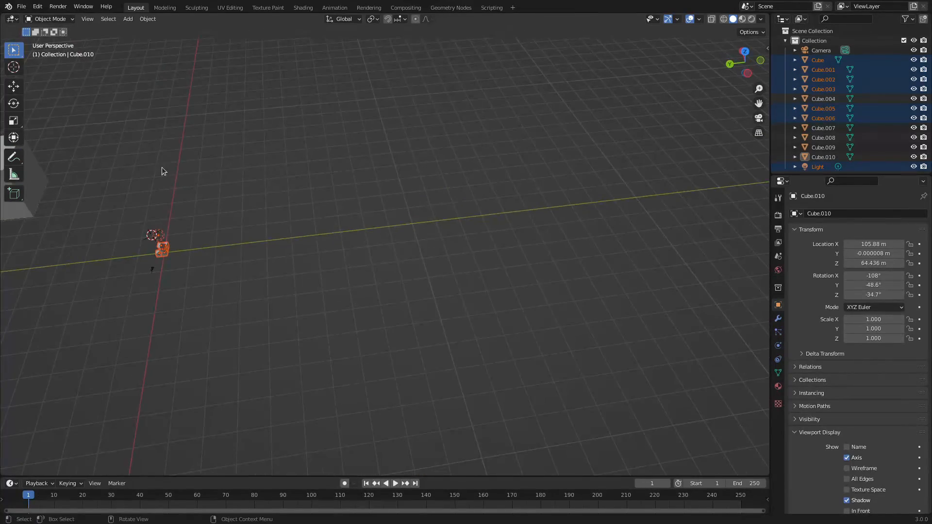
{"action": "middle_click_drag", "start_coordinate": [161, 167], "coordinate": [202, 165]}
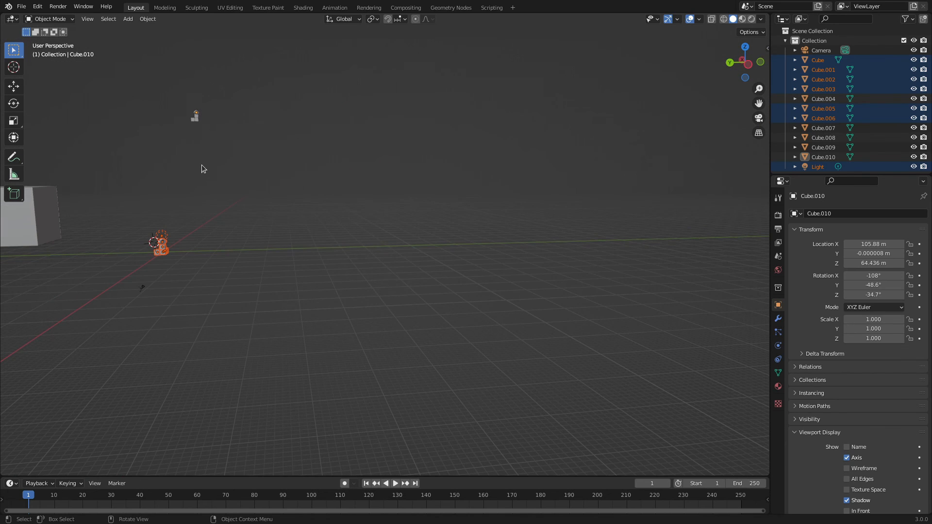